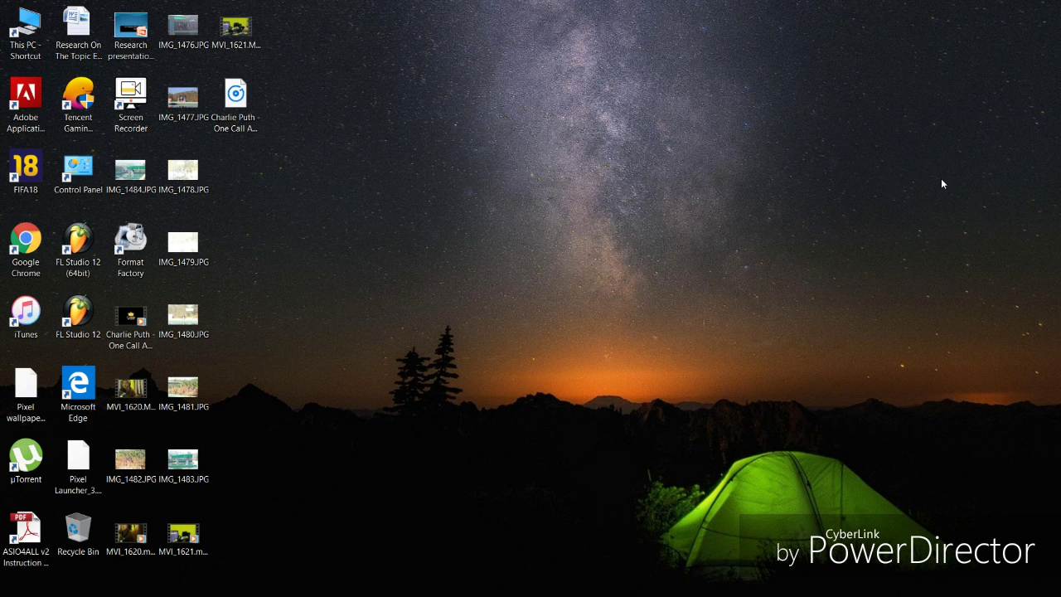
# Switch to the running FL Studio 12 window
pyautogui.moveTo(358, 592)
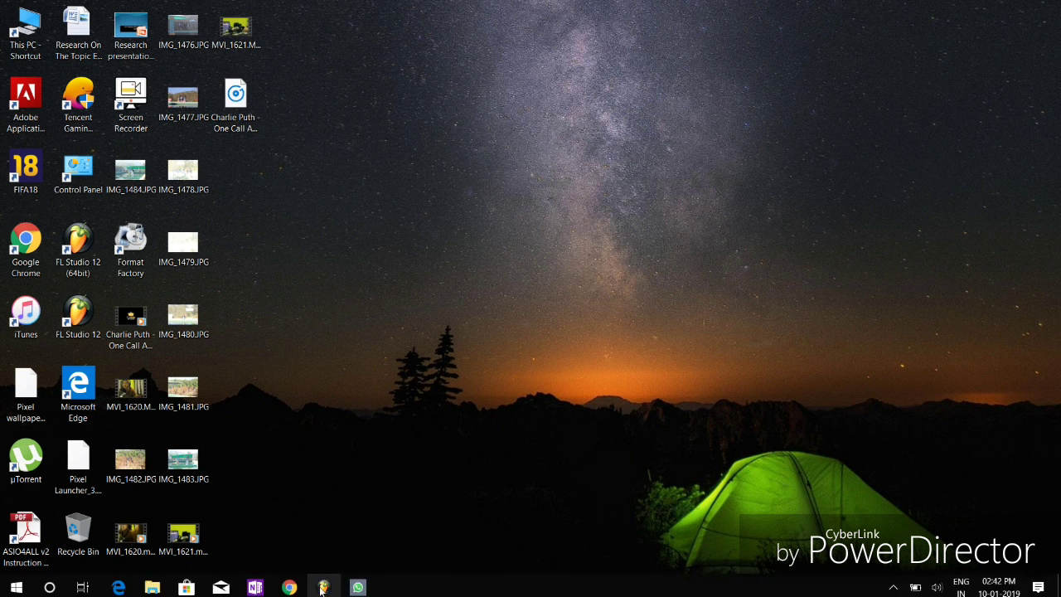
pyautogui.moveTo(322, 590)
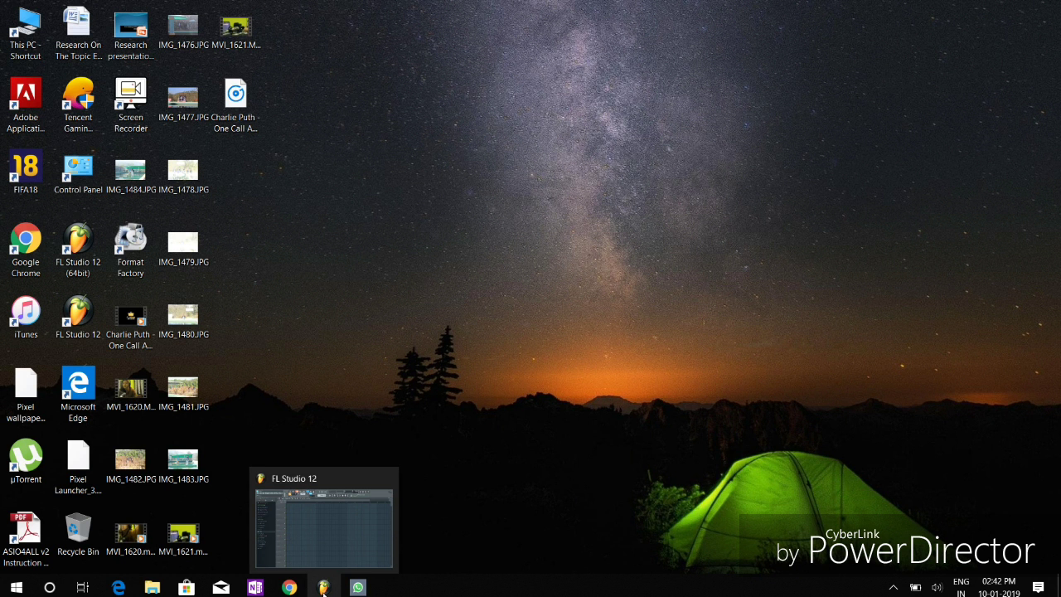
pyautogui.click(323, 588)
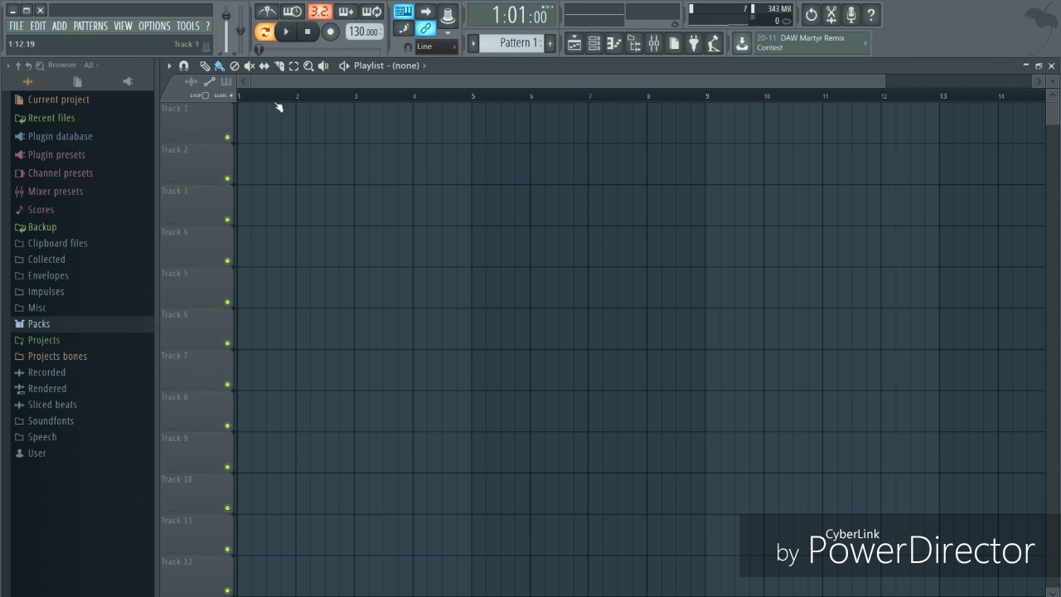
# Set the project's time division to 3 beats per bar and 6 steps per beat in the project settings
pyautogui.click(164, 31)
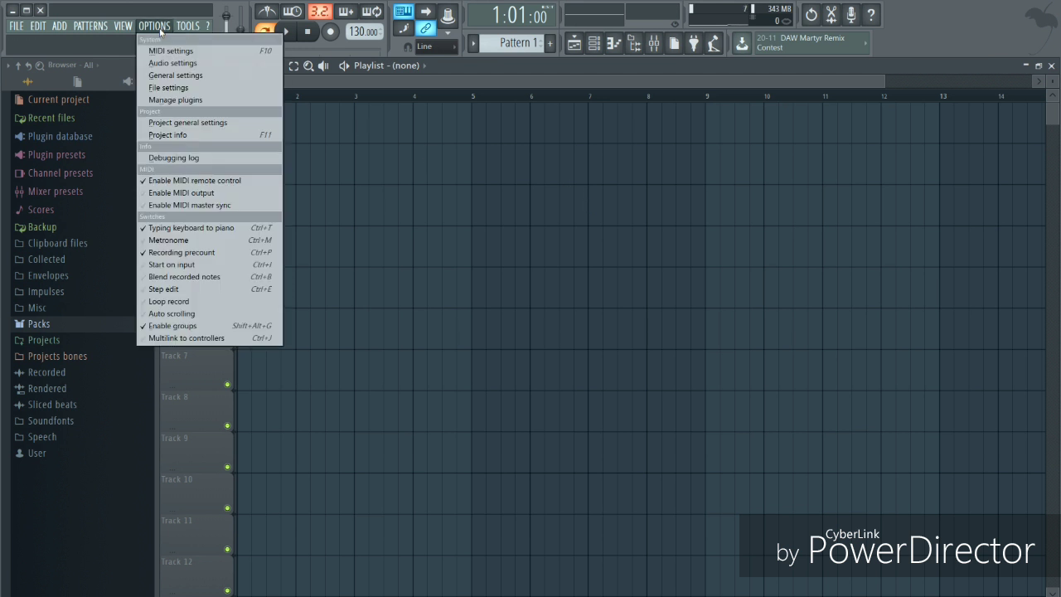
pyautogui.click(163, 78)
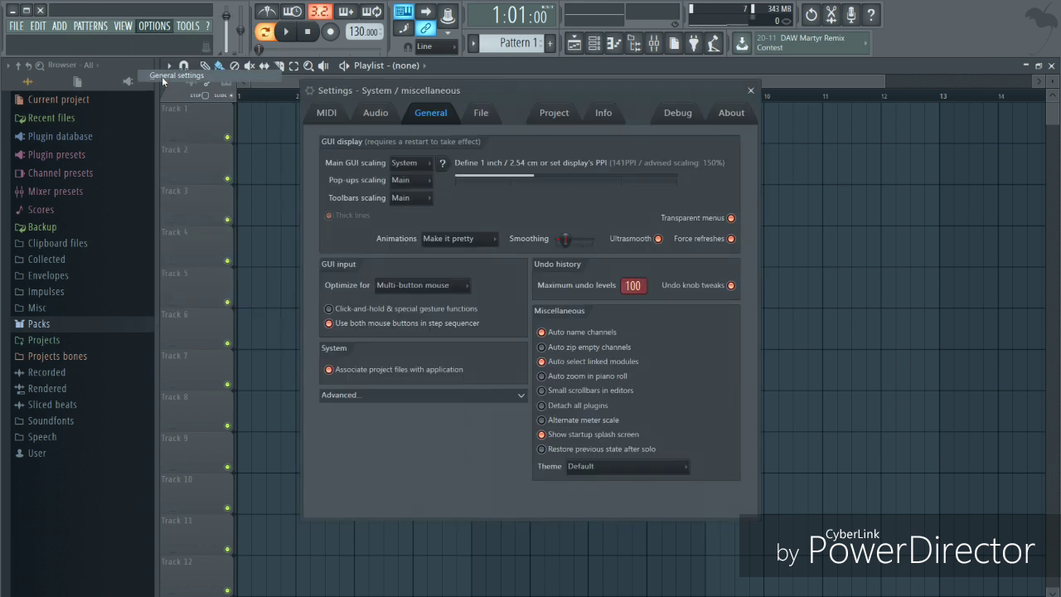
pyautogui.click(562, 116)
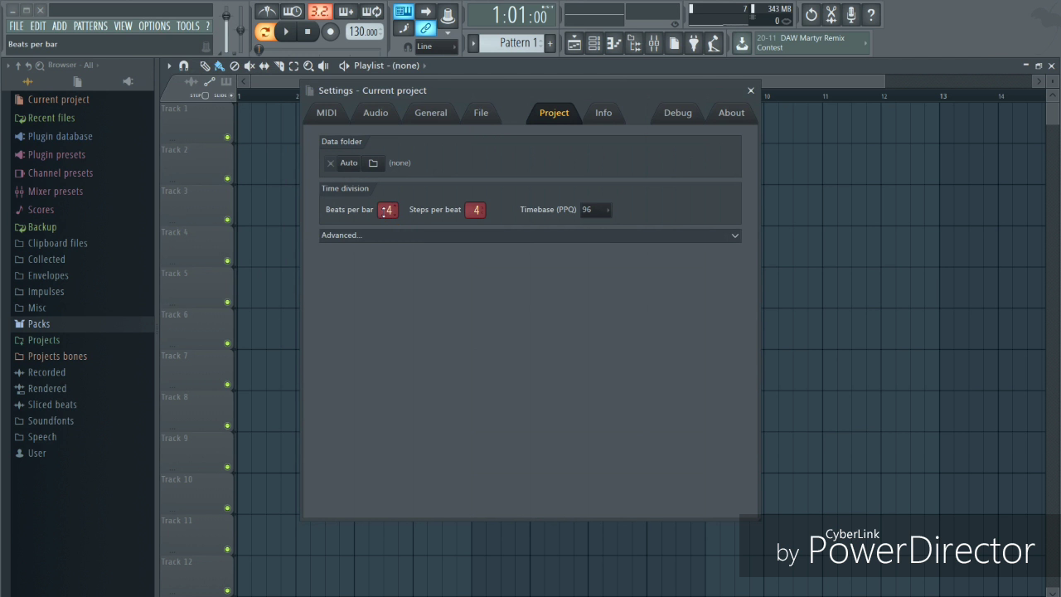
pyautogui.moveTo(384, 211); pyautogui.dragTo(384, 217)
pyautogui.moveTo(476, 210); pyautogui.dragTo(475, 197)
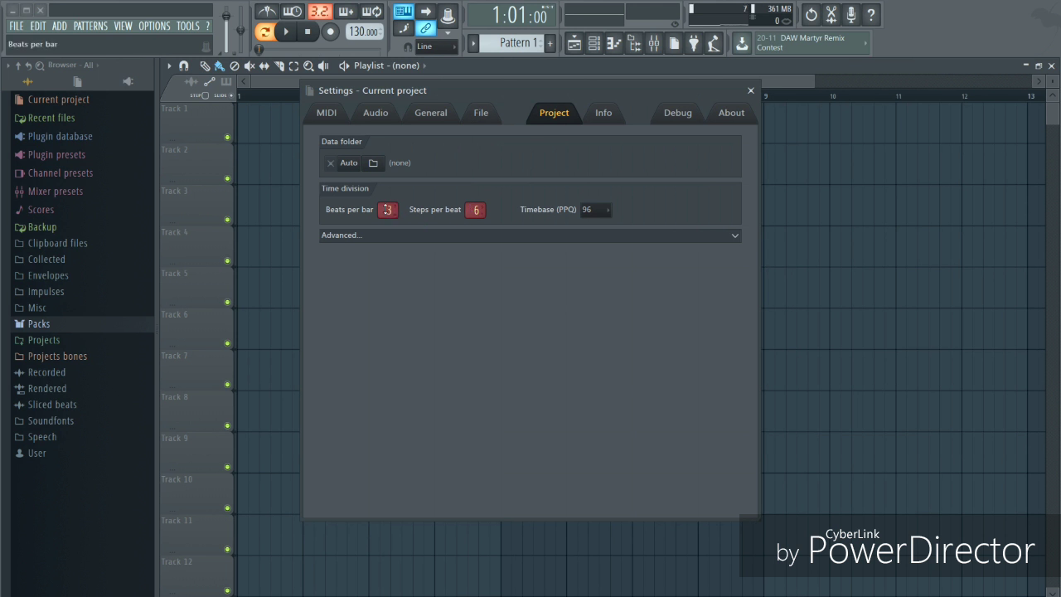
# Restore the time division to 4 beats per bar and 4 steps per beat, and close the settings
pyautogui.moveTo(383, 211); pyautogui.dragTo(383, 203)
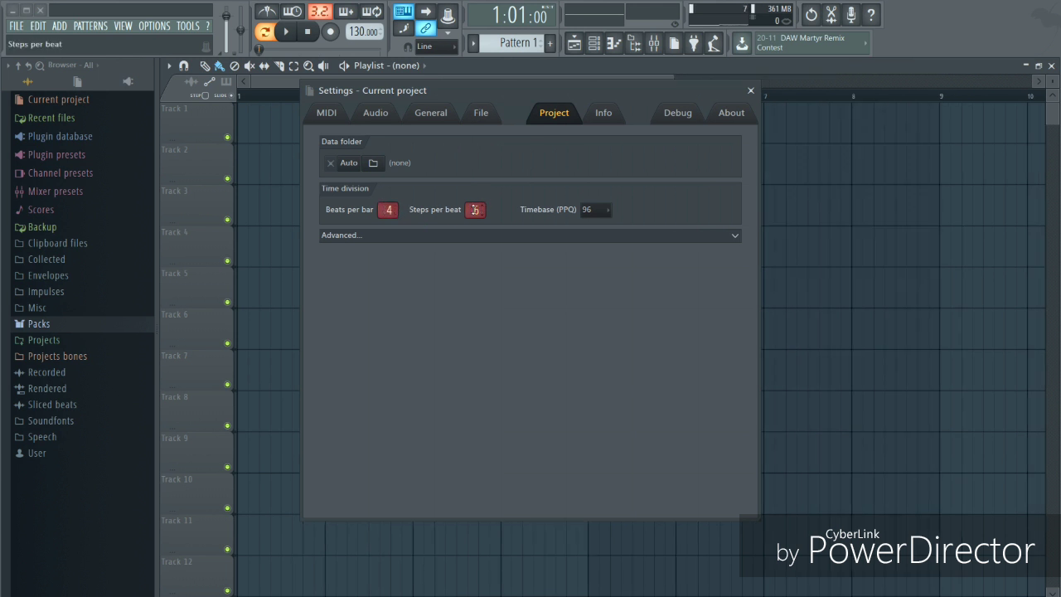
pyautogui.moveTo(474, 209); pyautogui.dragTo(491, 214)
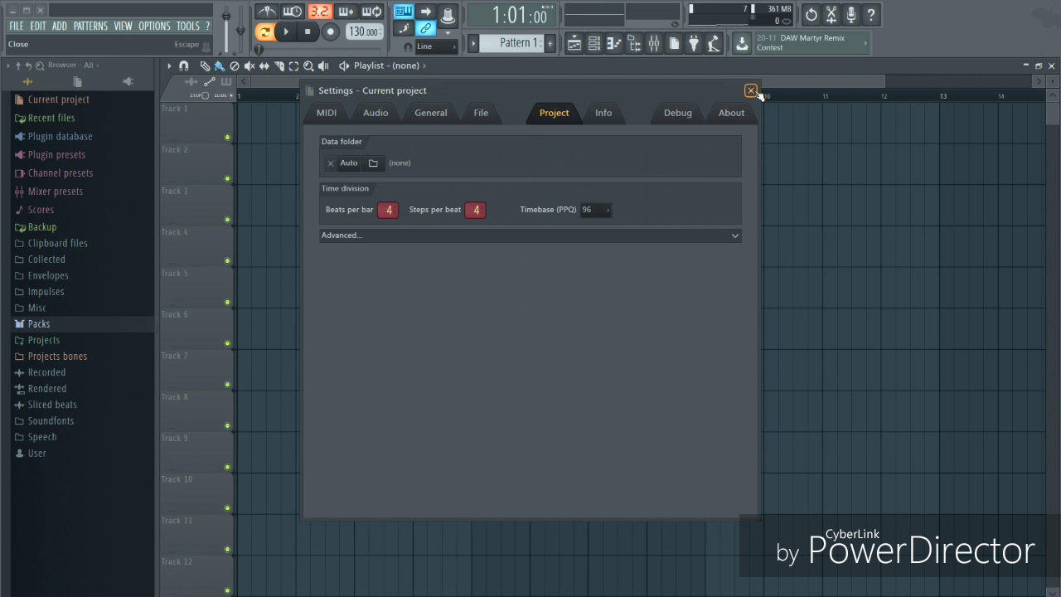
pyautogui.click(751, 90)
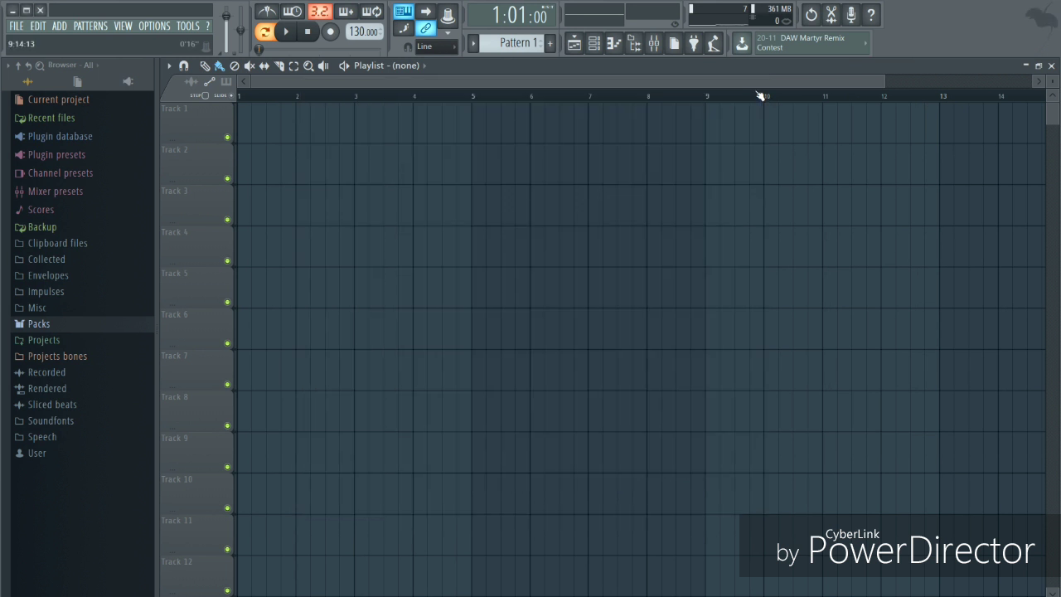
# Turn on the metronome and play it briefly at the current tempo
pyautogui.click(267, 11)
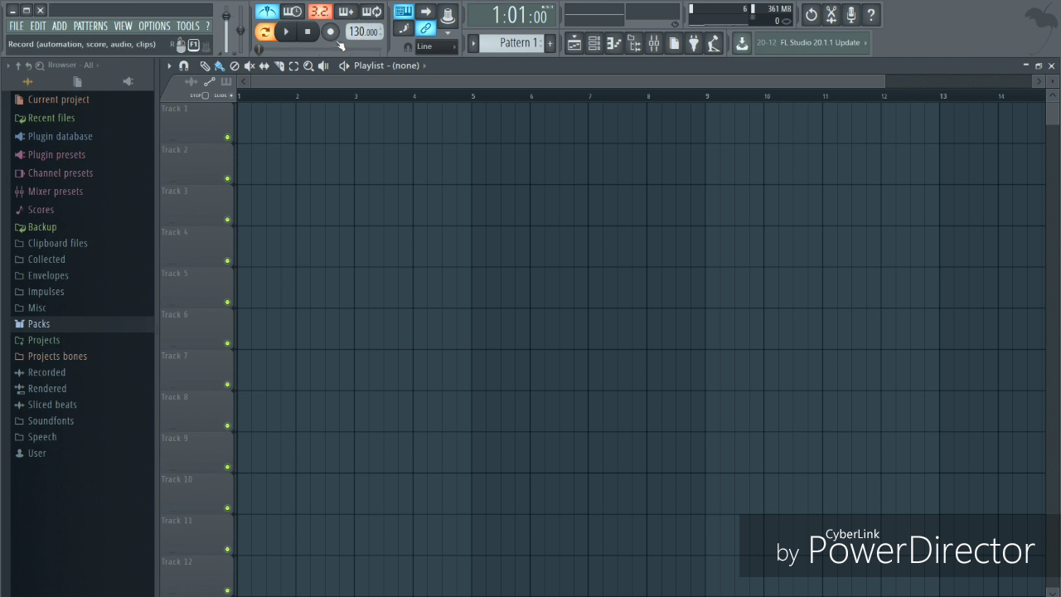
pyautogui.press('space')
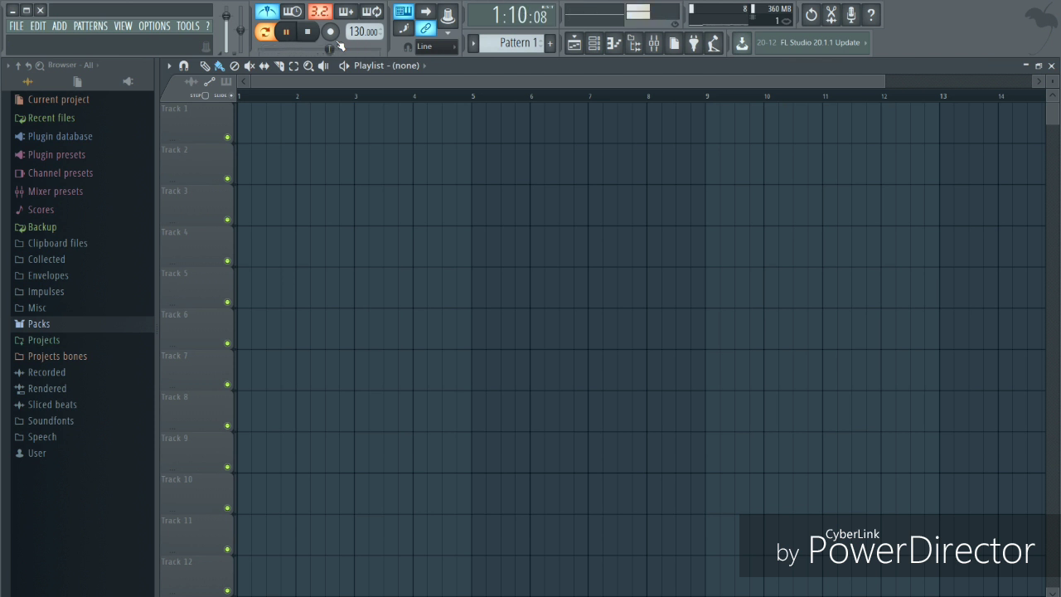
pyautogui.press('space')
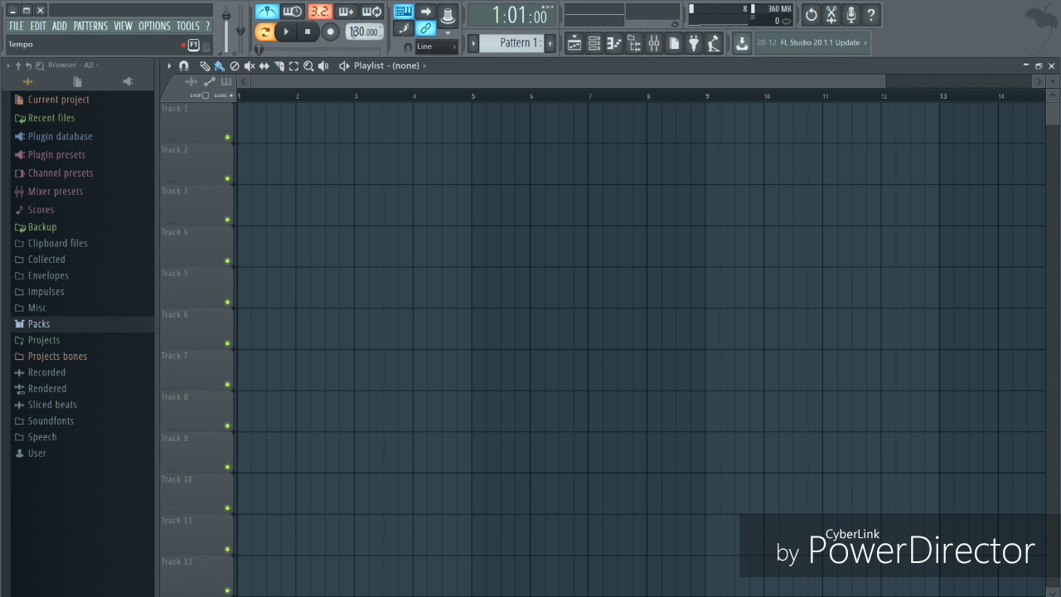
# Set the project tempo to 70 BPM and play the metronome to hear it
pyautogui.moveTo(363, 31); pyautogui.dragTo(363, 82)
pyautogui.press('space')
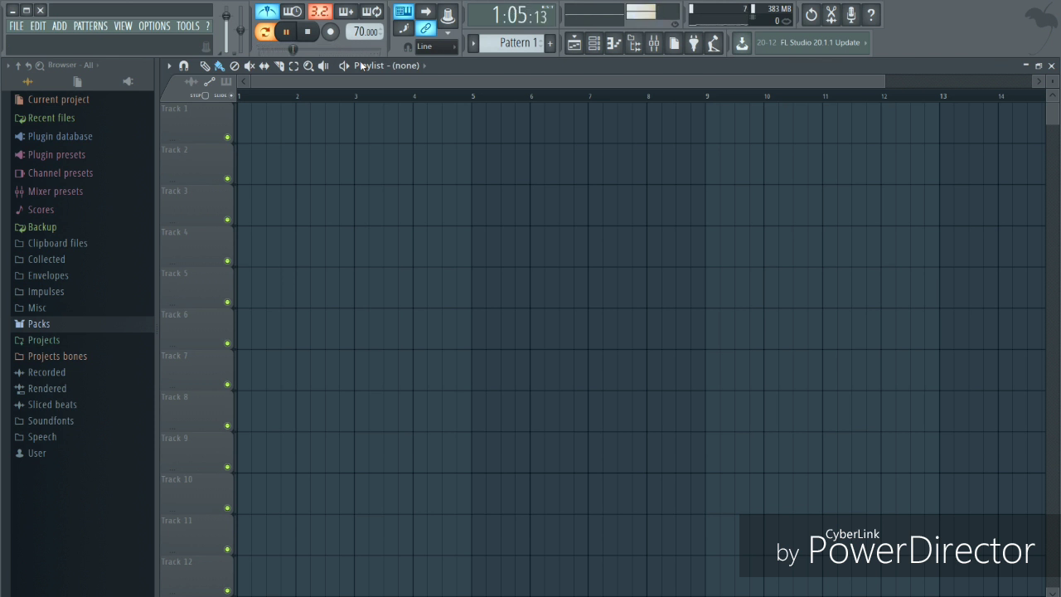
pyautogui.press('space')
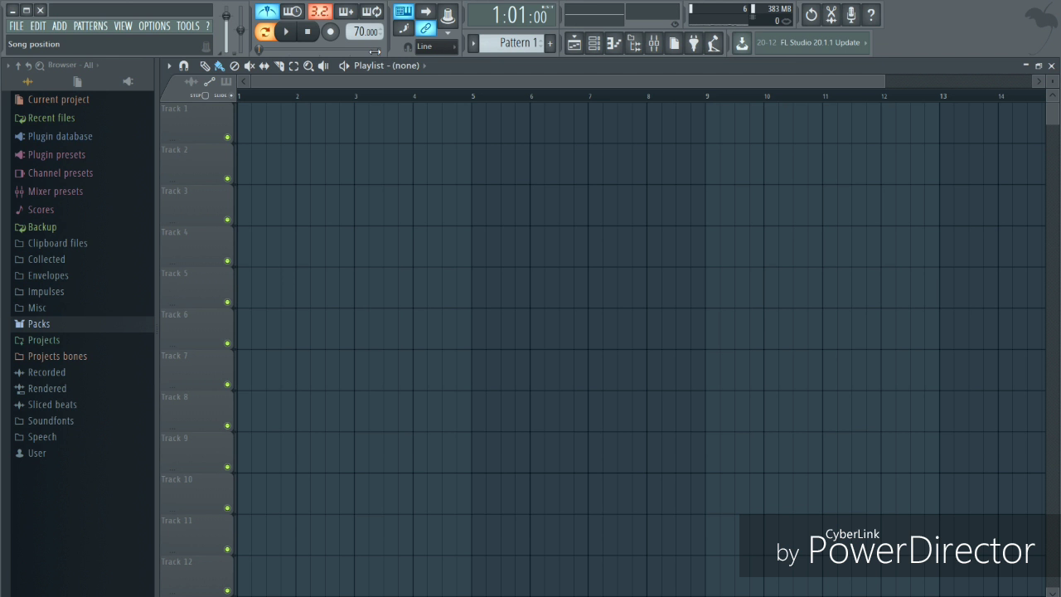
# Name the first pattern "piano"
pyautogui.click(552, 47)
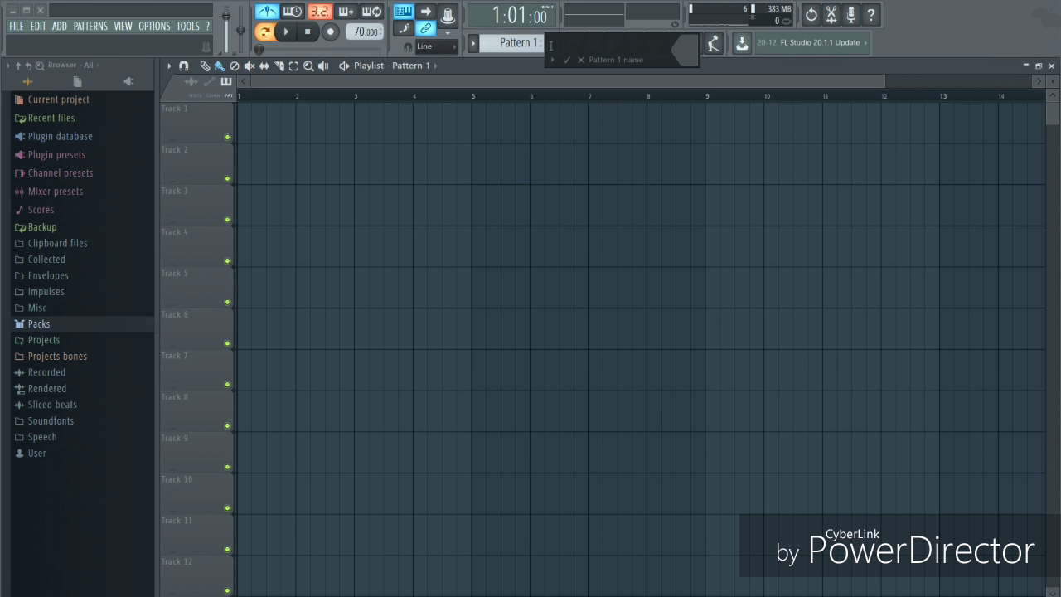
pyautogui.write('piano')
pyautogui.press('Return')
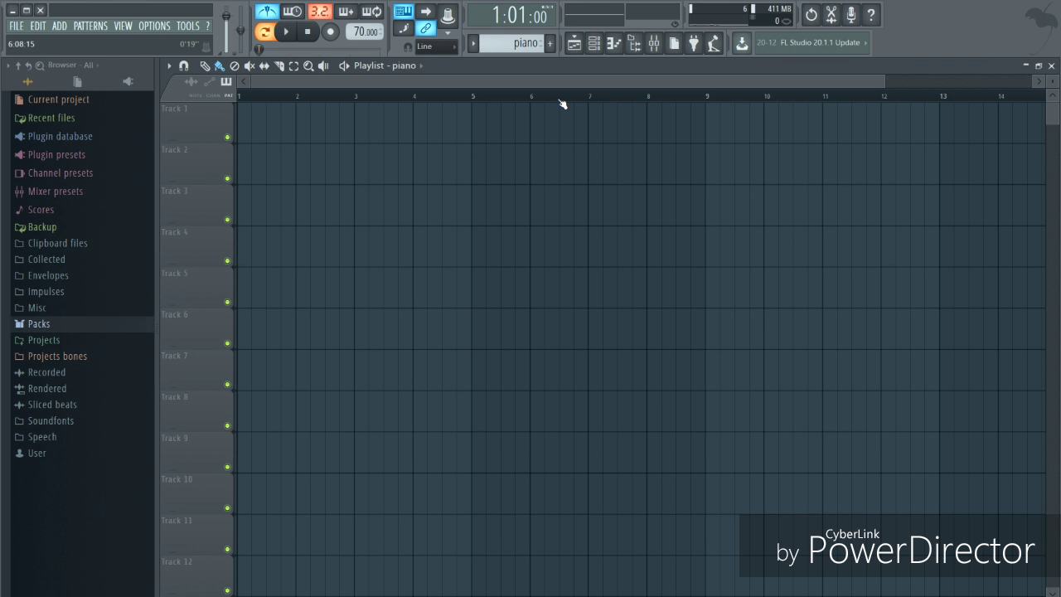
# Replace the Kick channel in the channel rack with the FL Keys instrument and close the instrument's window
pyautogui.click(601, 48)
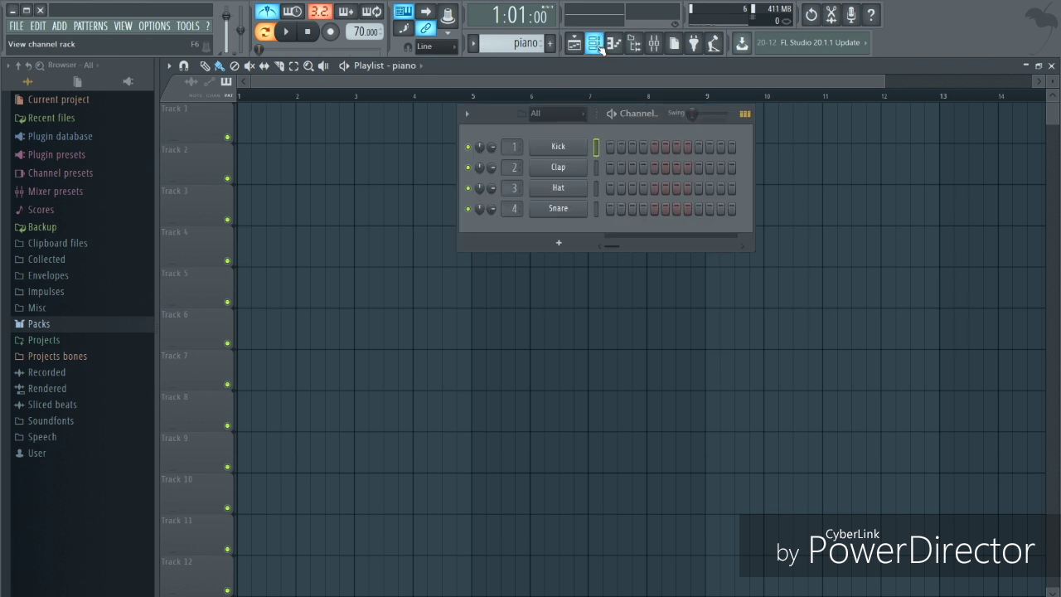
pyautogui.rightClick(570, 150)
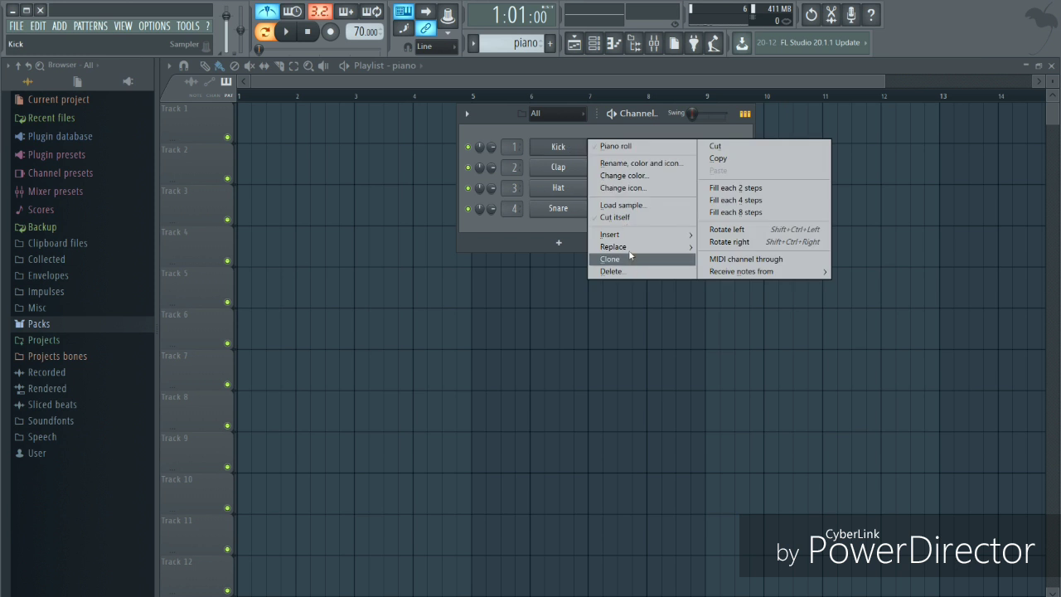
pyautogui.moveTo(631, 253)
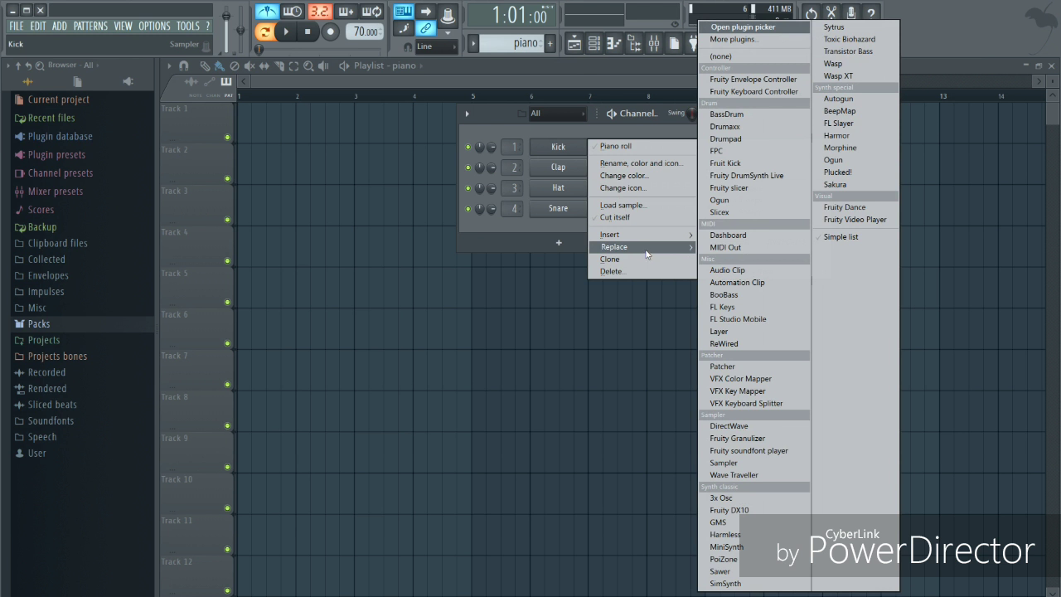
pyautogui.click(742, 308)
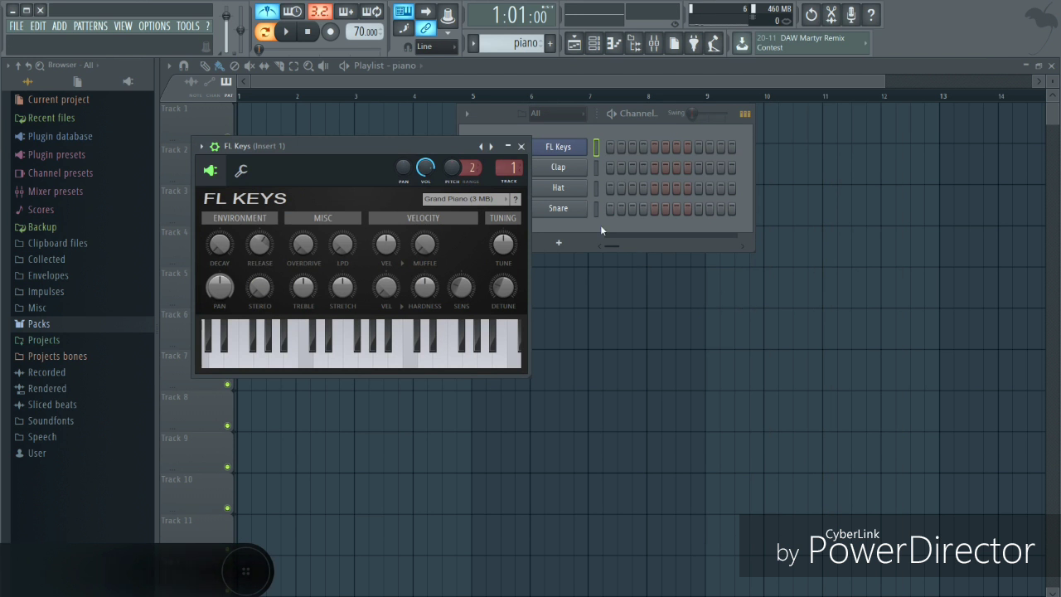
pyautogui.click(535, 151)
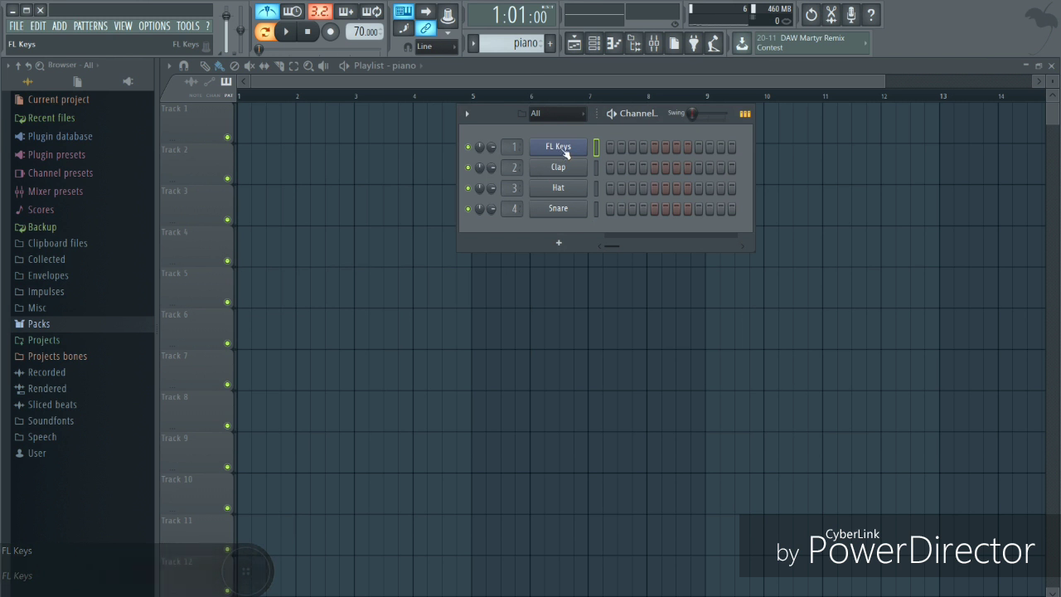
# In the FL Keys piano roll, fill bar 1 with consecutive two-step notes C5, E5, G5, E5, played twice
pyautogui.rightClick(566, 153)
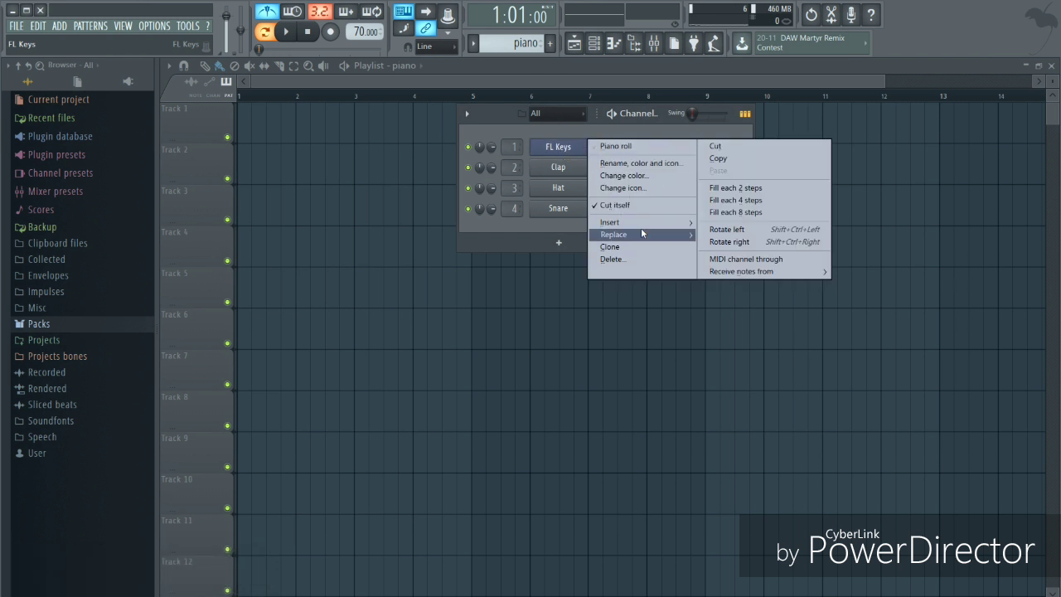
pyautogui.click(629, 147)
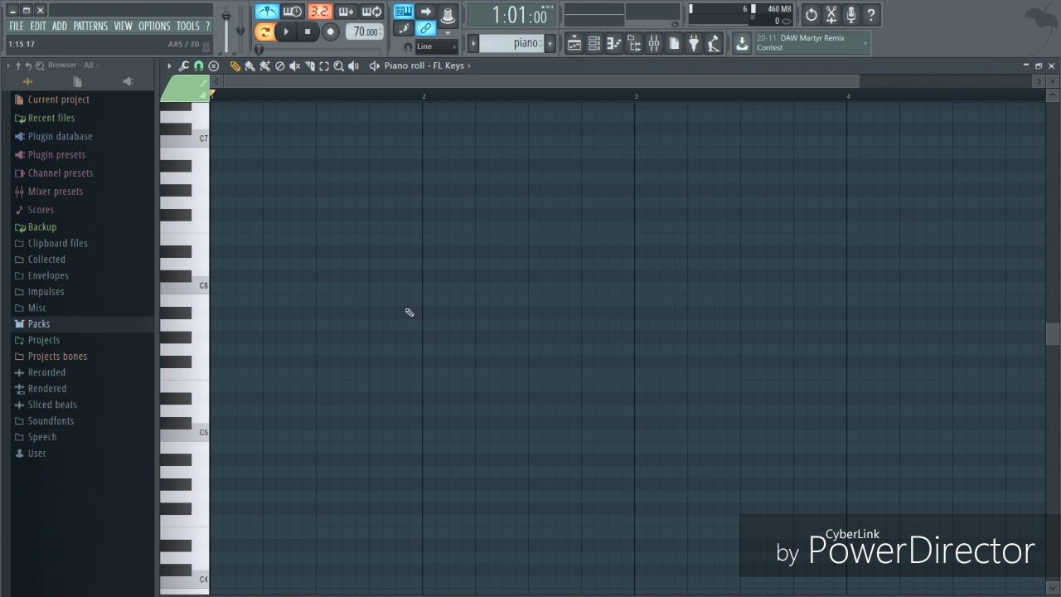
pyautogui.click(217, 434)
pyautogui.click(242, 386)
pyautogui.click(268, 362)
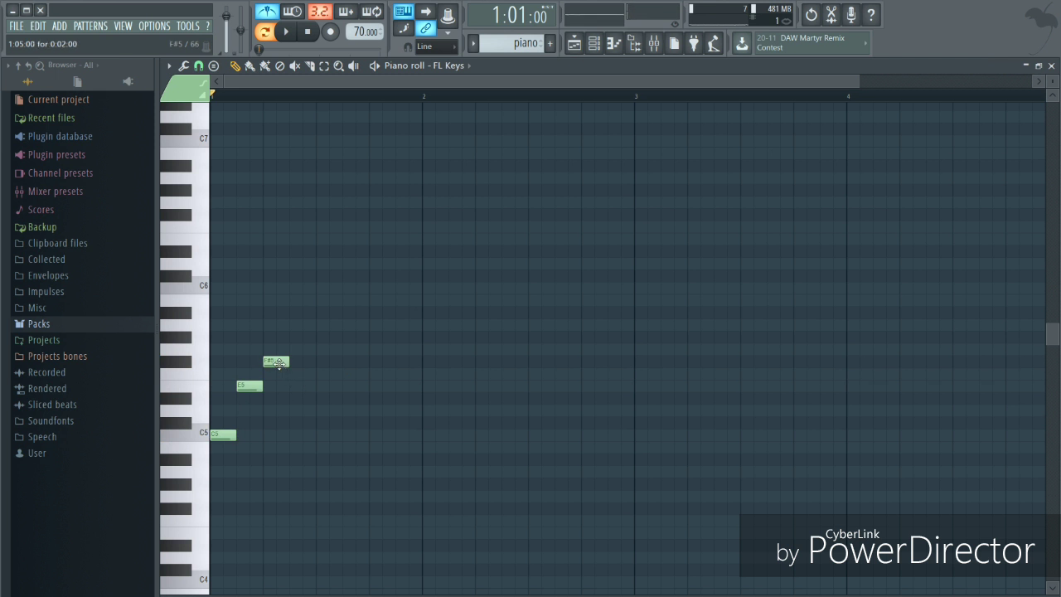
pyautogui.moveTo(270, 362); pyautogui.dragTo(271, 349)
pyautogui.click(295, 386)
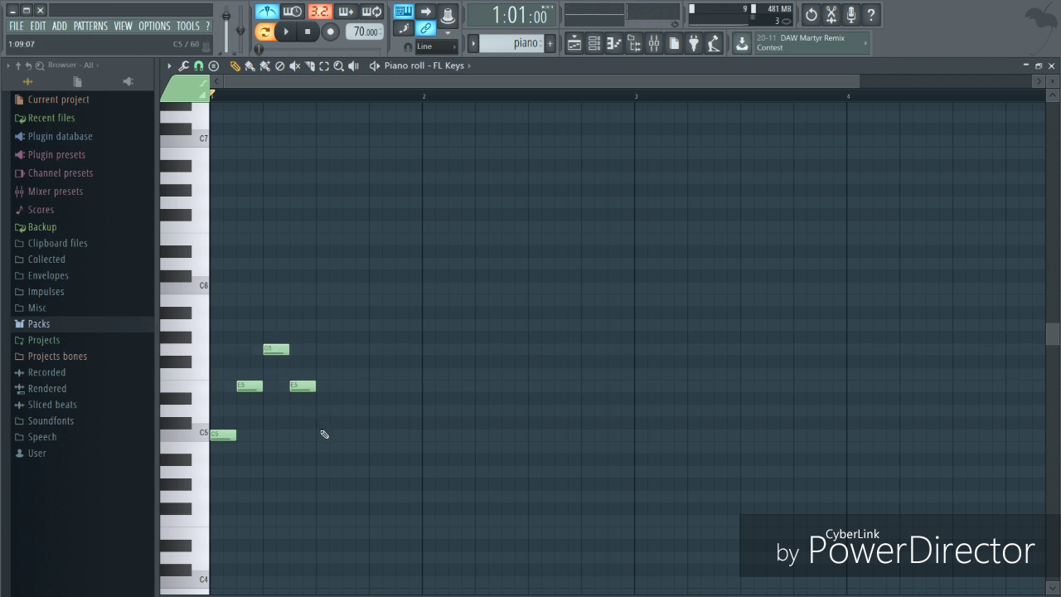
pyautogui.click(324, 432)
pyautogui.click(345, 385)
pyautogui.click(377, 351)
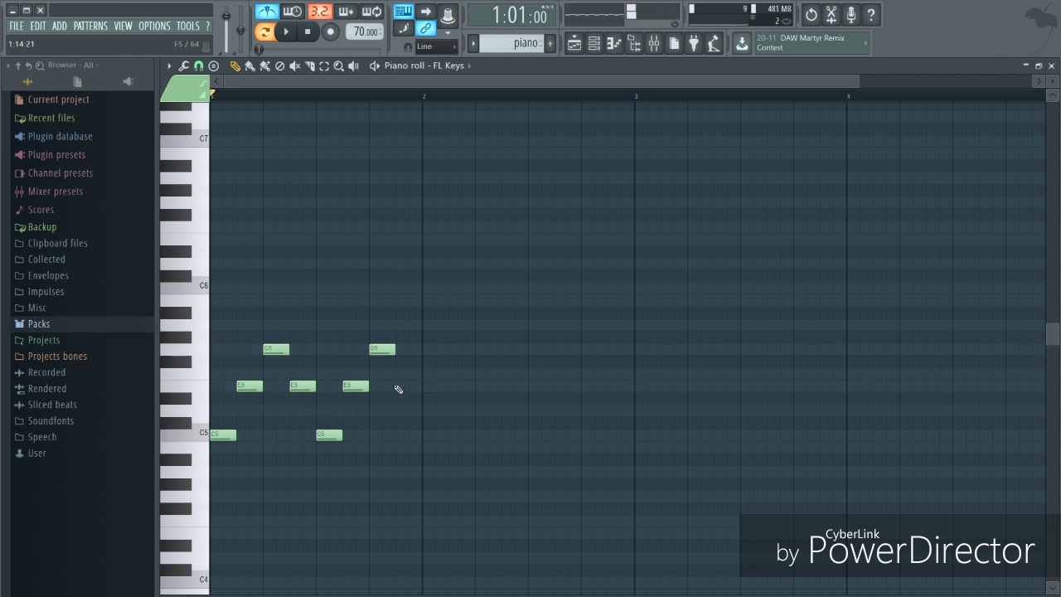
pyautogui.click(400, 386)
# Fill bar 2 with consecutive two-step notes A4, C5, E5, C5, played twice
pyautogui.click(429, 471)
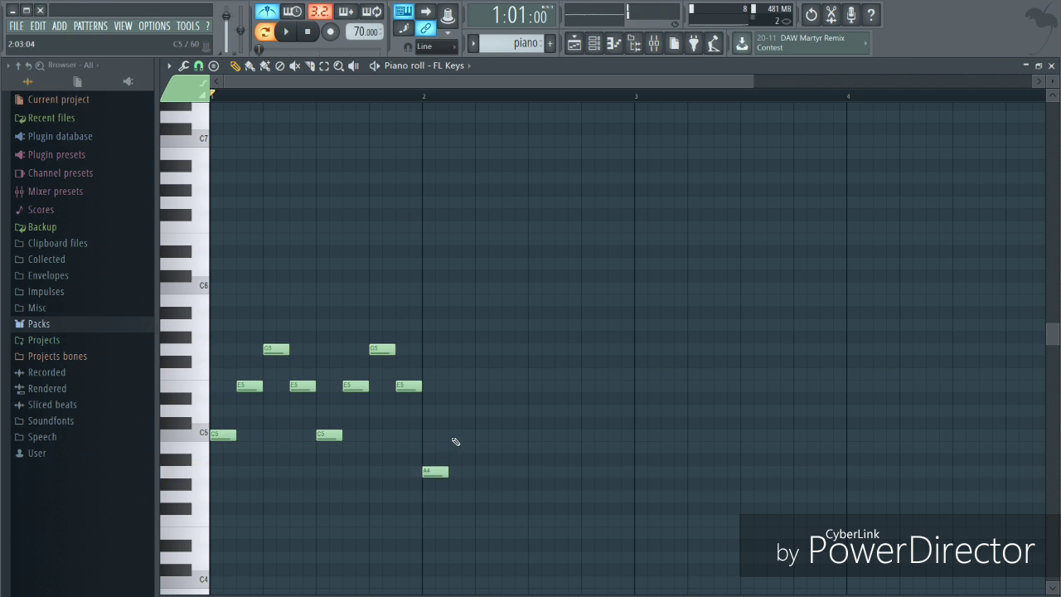
pyautogui.click(454, 436)
pyautogui.click(478, 385)
pyautogui.click(510, 436)
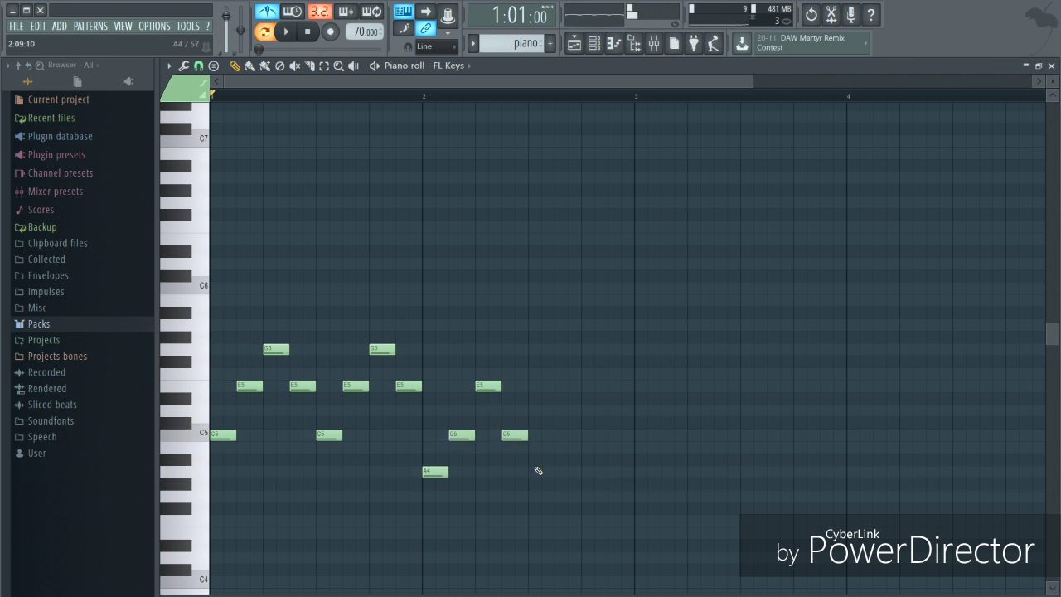
pyautogui.click(536, 469)
pyautogui.click(563, 436)
pyautogui.click(597, 388)
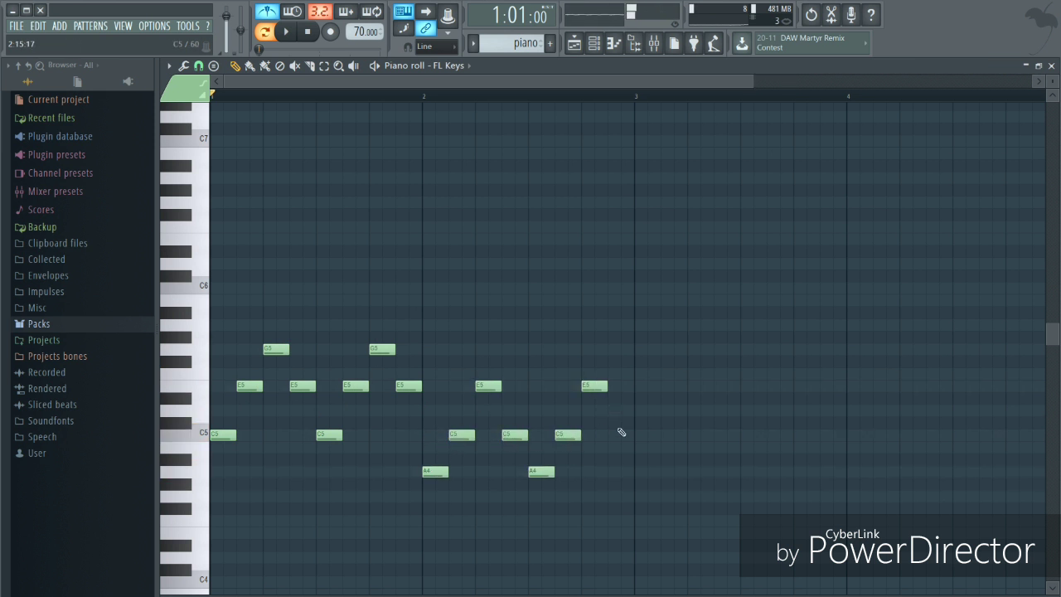
pyautogui.click(617, 435)
# Fill bar 3 with consecutive two-step notes F4, A4, C5, A4, played twice
pyautogui.click(643, 518)
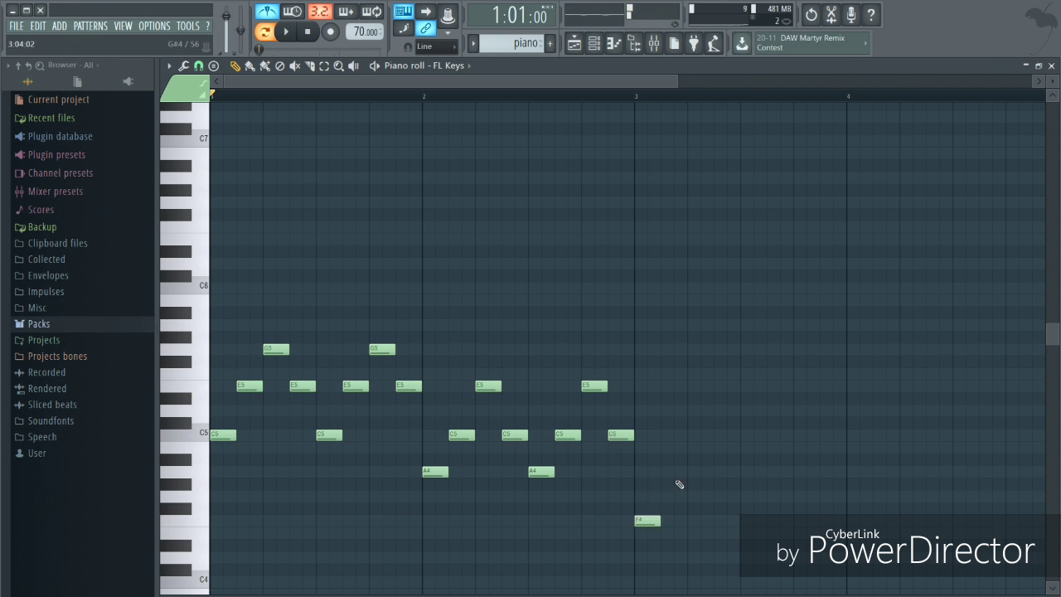
pyautogui.click(669, 471)
pyautogui.click(696, 435)
pyautogui.click(718, 473)
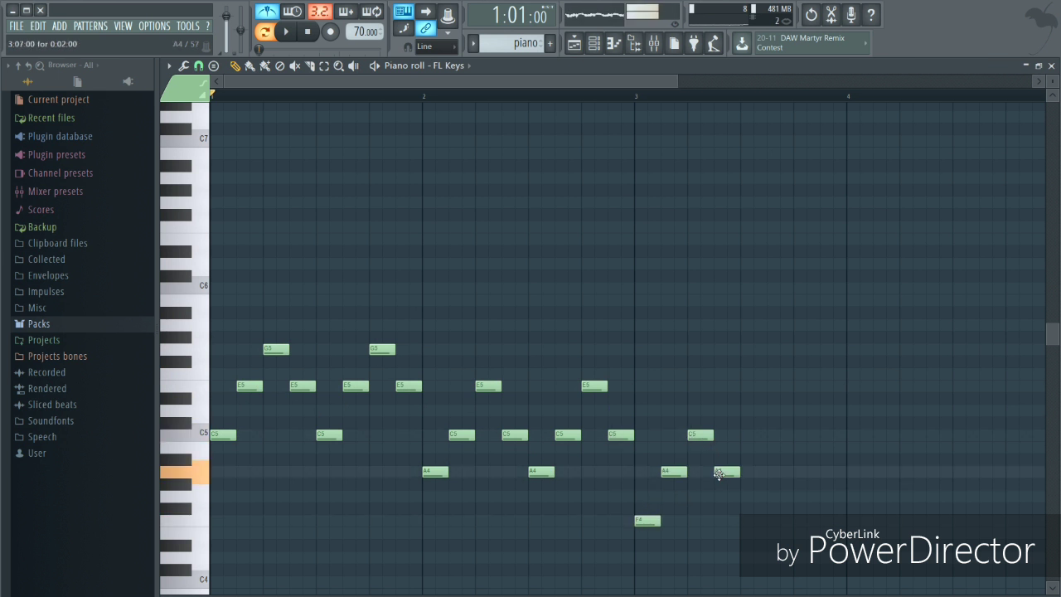
pyautogui.click(744, 521)
pyautogui.click(772, 472)
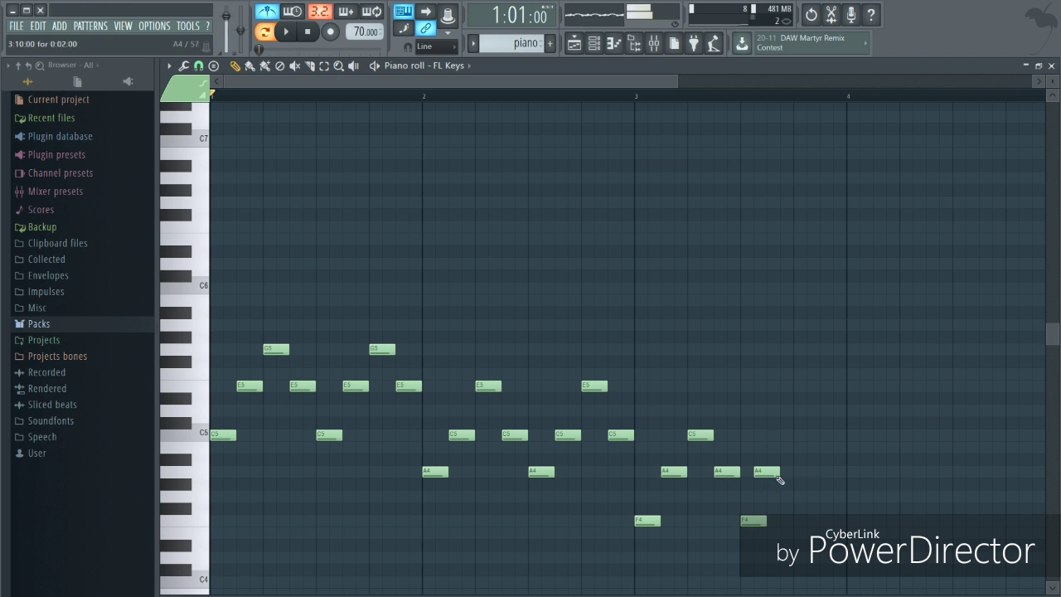
pyautogui.click(808, 436)
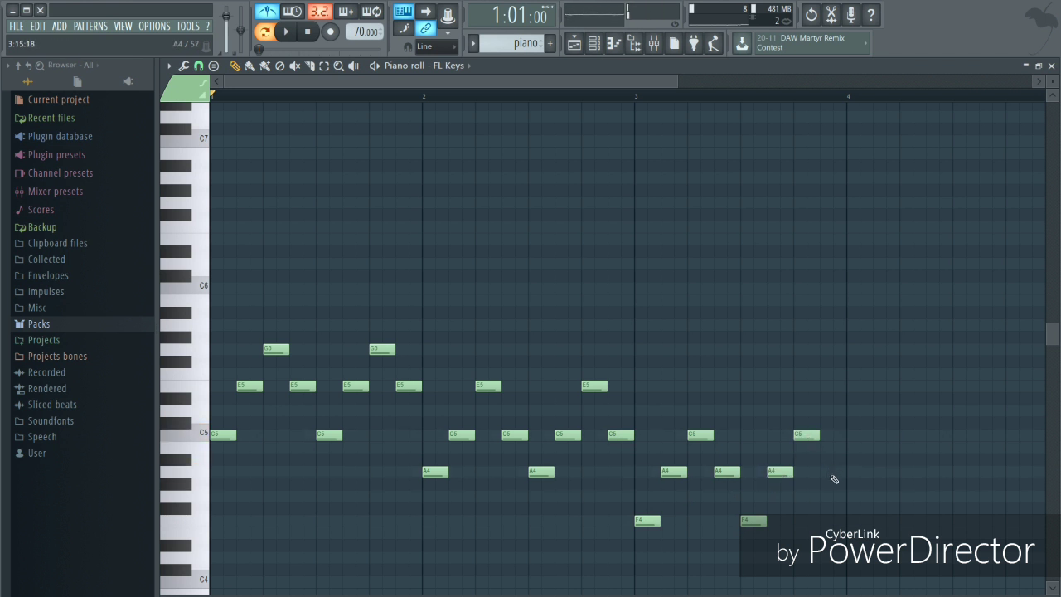
pyautogui.click(825, 473)
# Fill bar 4 with consecutive two-step notes G4, B4, D5, B4, D5, E5, D5, C5
pyautogui.scroll(-3, 862, 448)
pyautogui.click(853, 386)
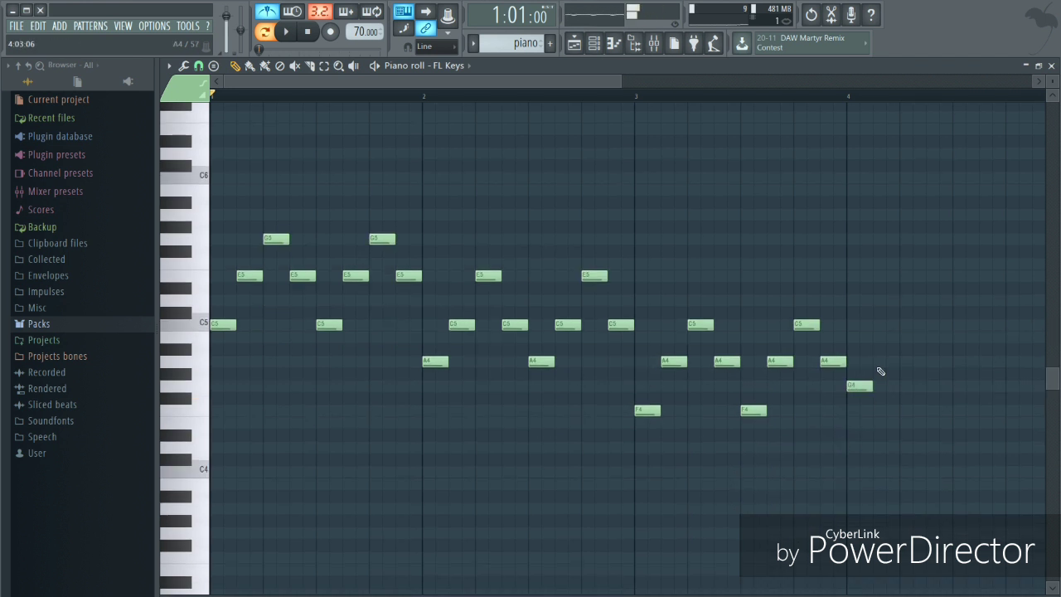
pyautogui.click(882, 337)
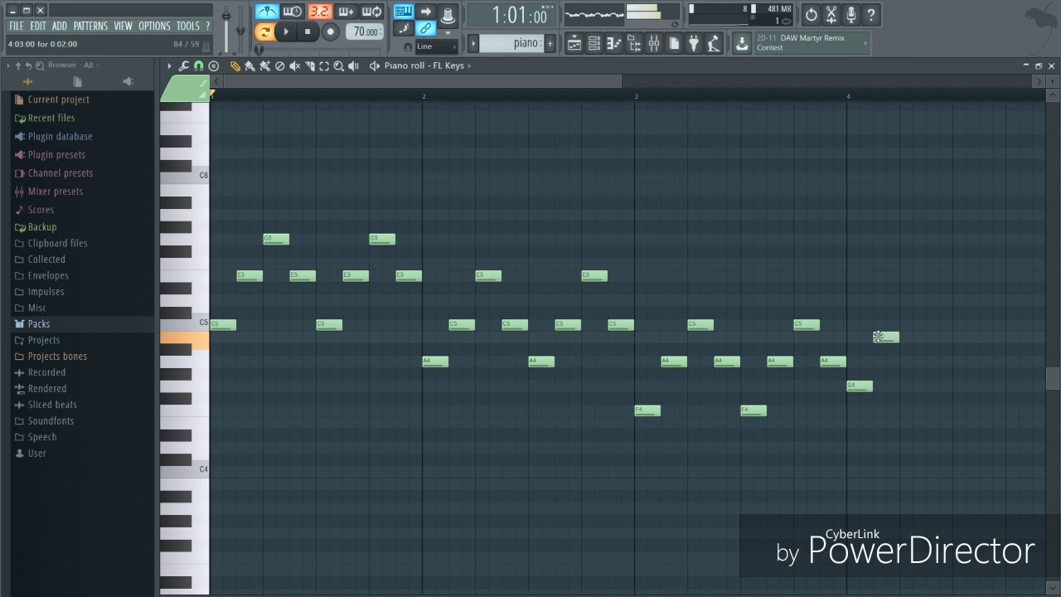
pyautogui.click(903, 300)
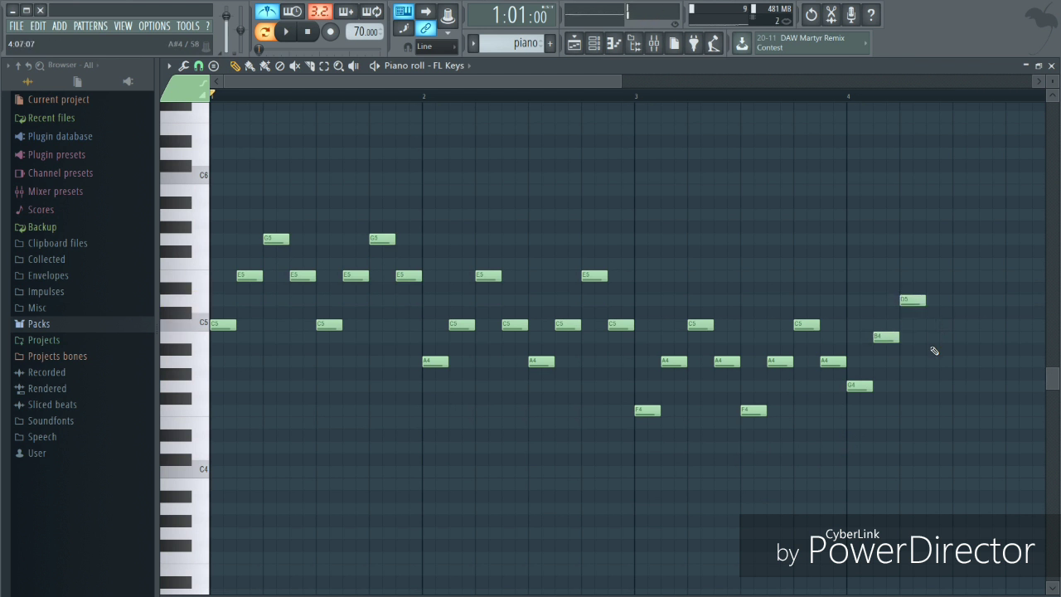
pyautogui.click(928, 337)
pyautogui.click(957, 300)
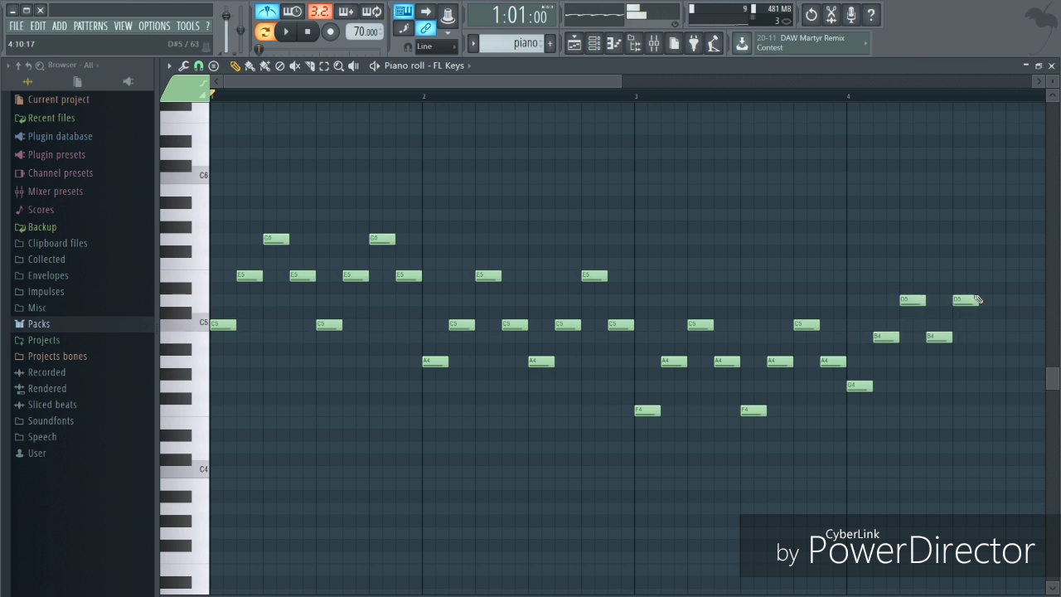
pyautogui.click(983, 275)
pyautogui.moveTo(618, 81); pyautogui.dragTo(725, 83)
pyautogui.click(796, 300)
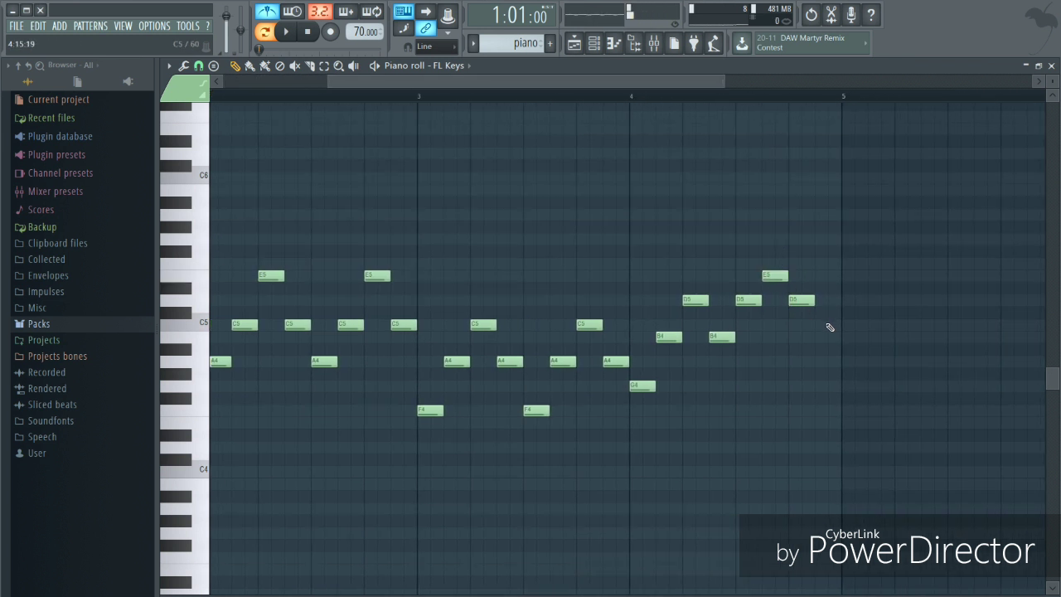
pyautogui.click(822, 324)
pyautogui.moveTo(330, 77); pyautogui.dragTo(214, 78)
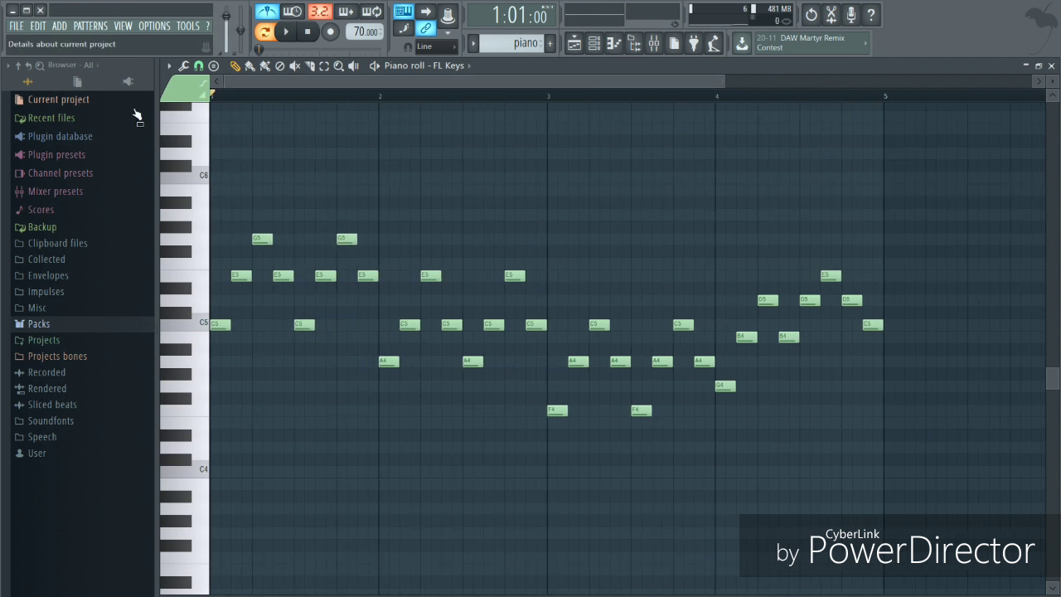
# Play the four-bar piano pattern to check how it sounds, and pause playback
pyautogui.press('space')
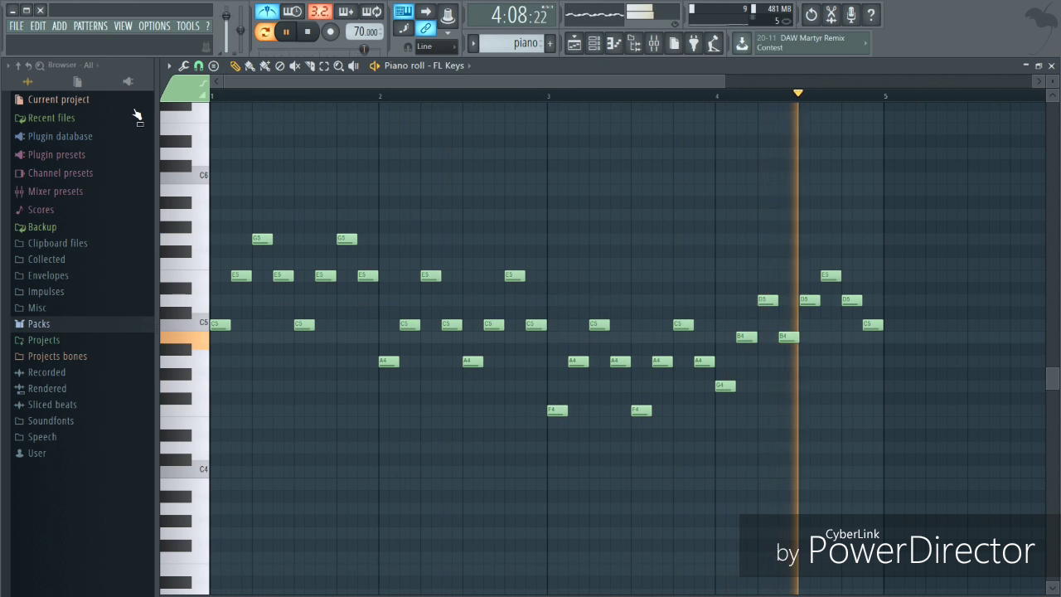
pyautogui.press('space')
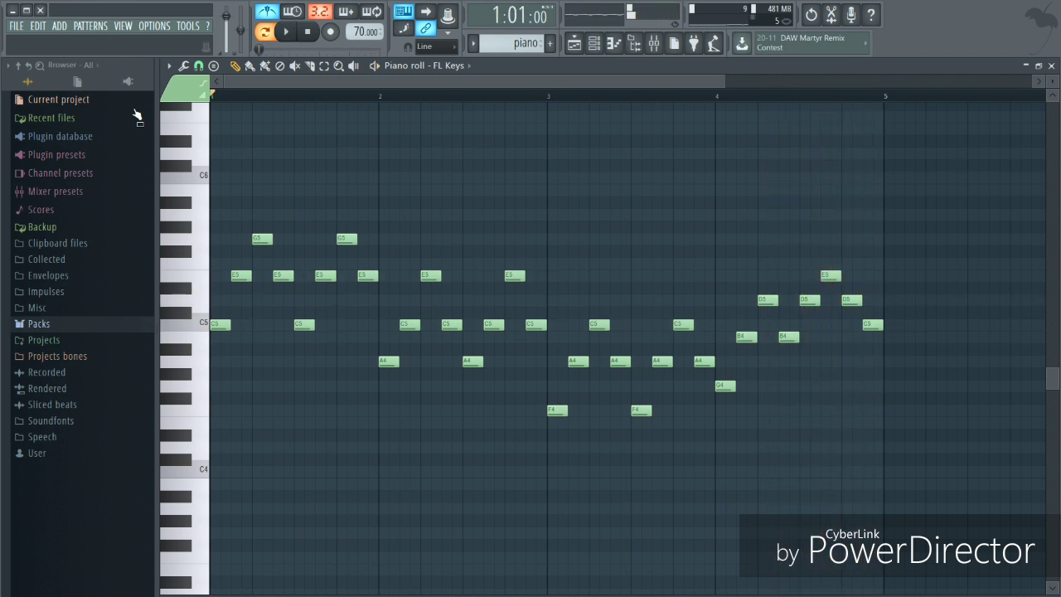
pyautogui.click(288, 33)
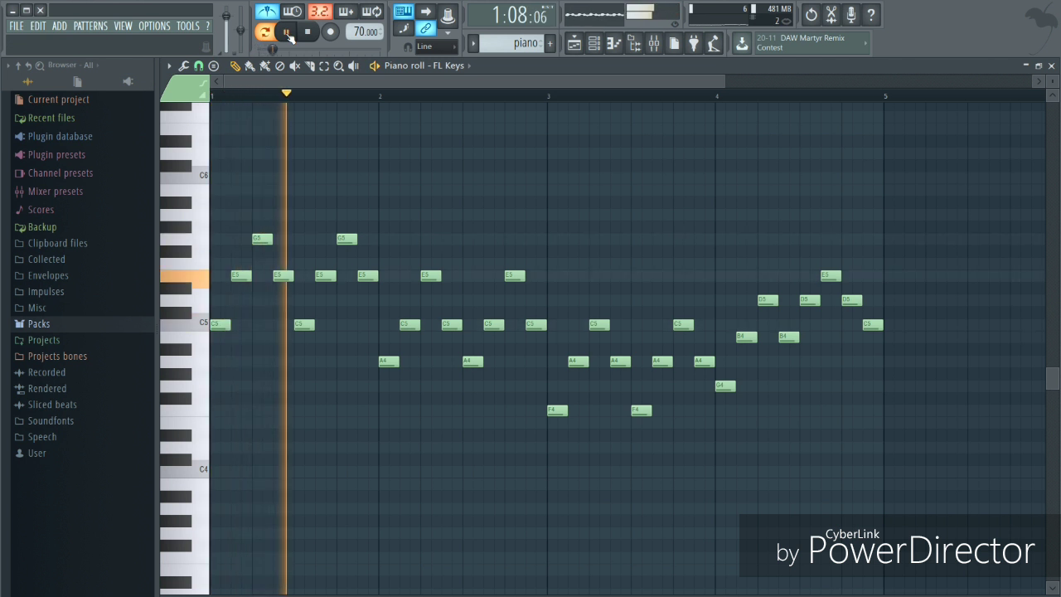
pyautogui.click(287, 34)
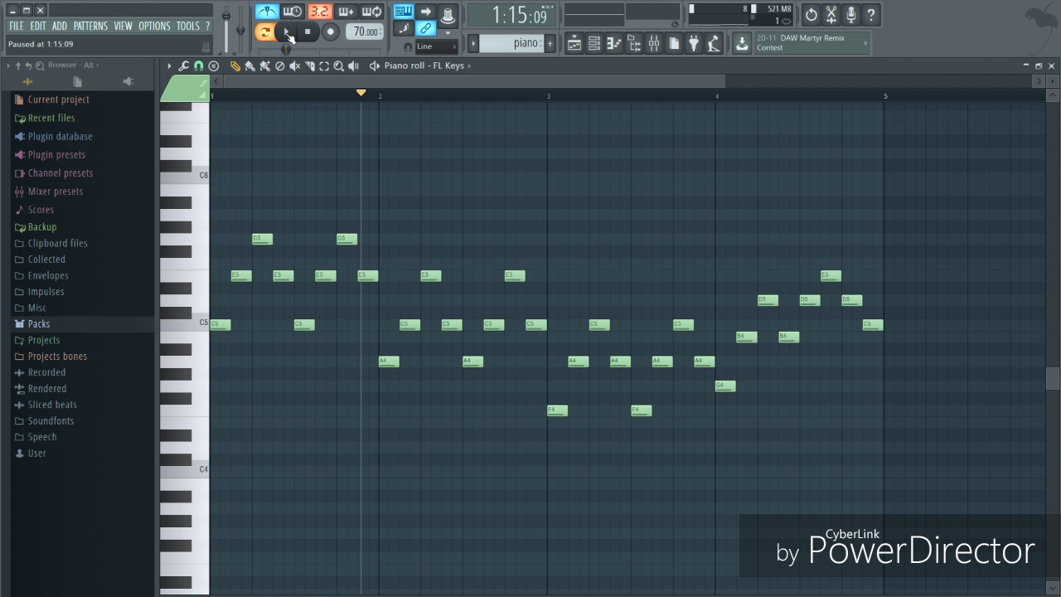
# Place the piano pattern on Track 1 of the playlist starting at bar 1 and auto-name the track
pyautogui.click(574, 45)
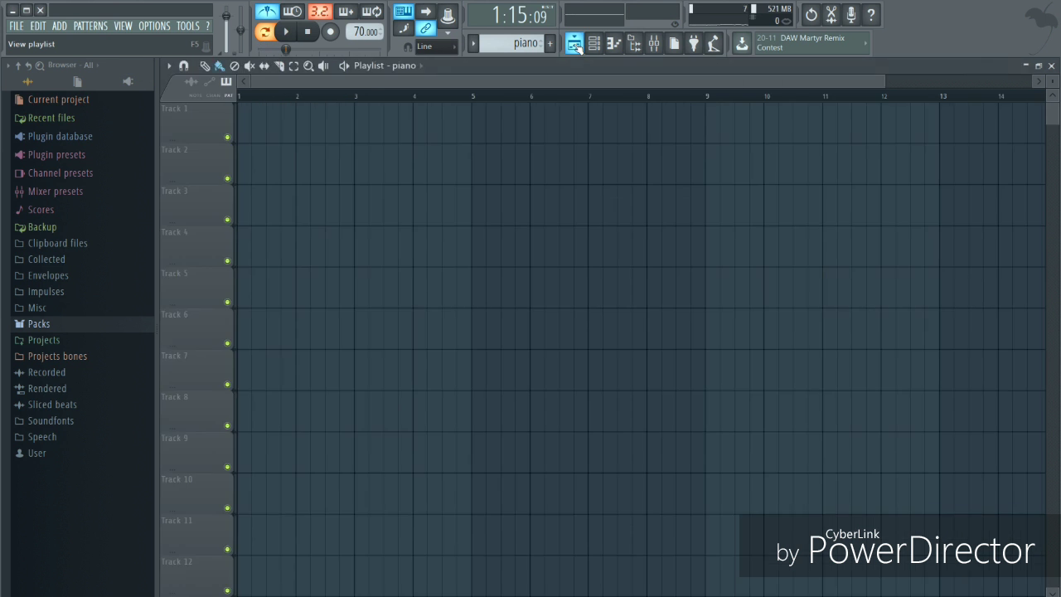
pyautogui.click(273, 130)
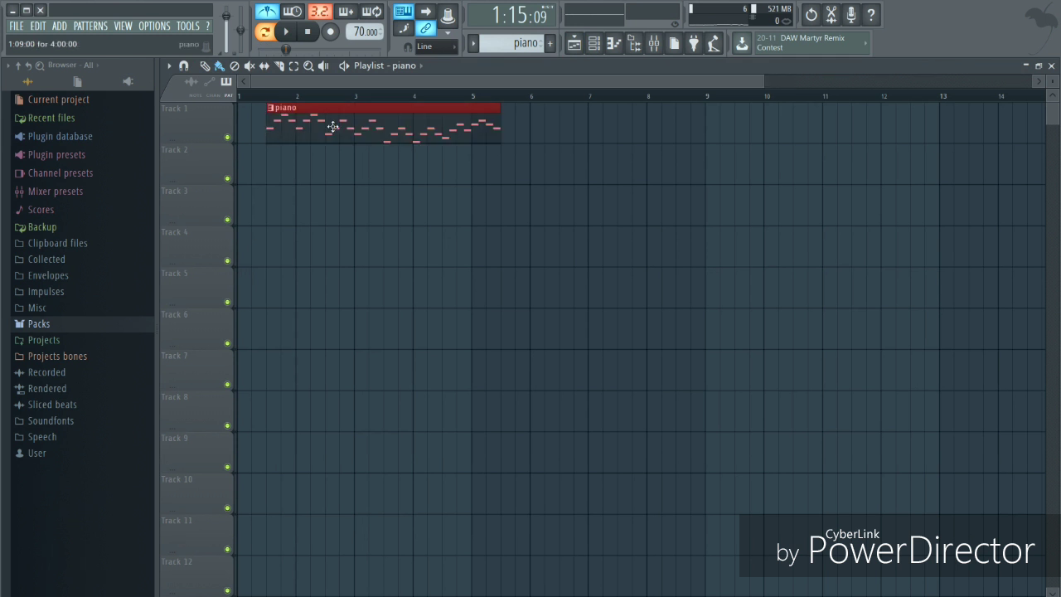
pyautogui.moveTo(332, 127); pyautogui.dragTo(181, 144)
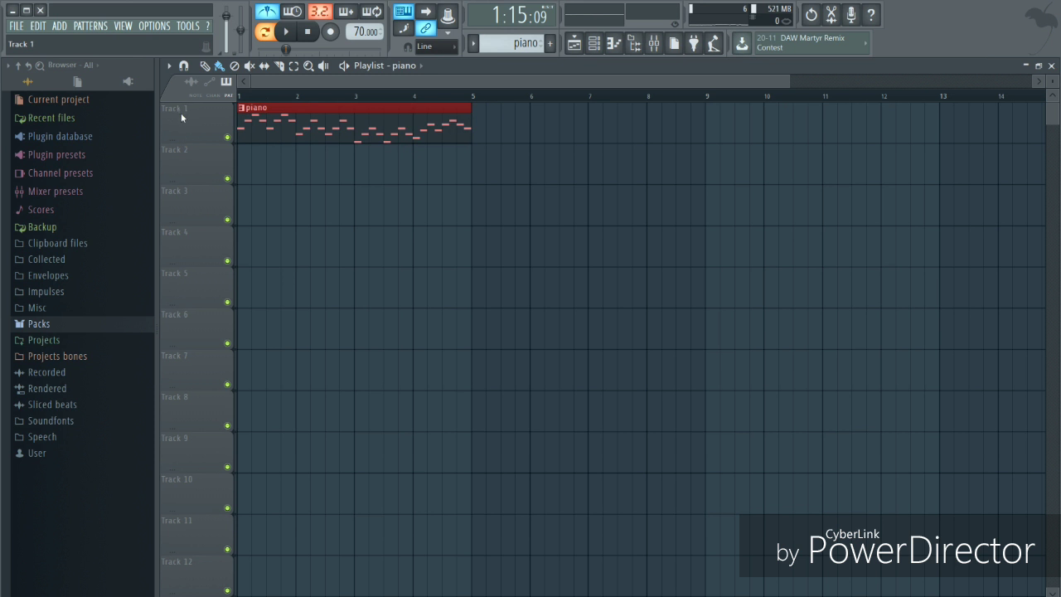
pyautogui.rightClick(182, 114)
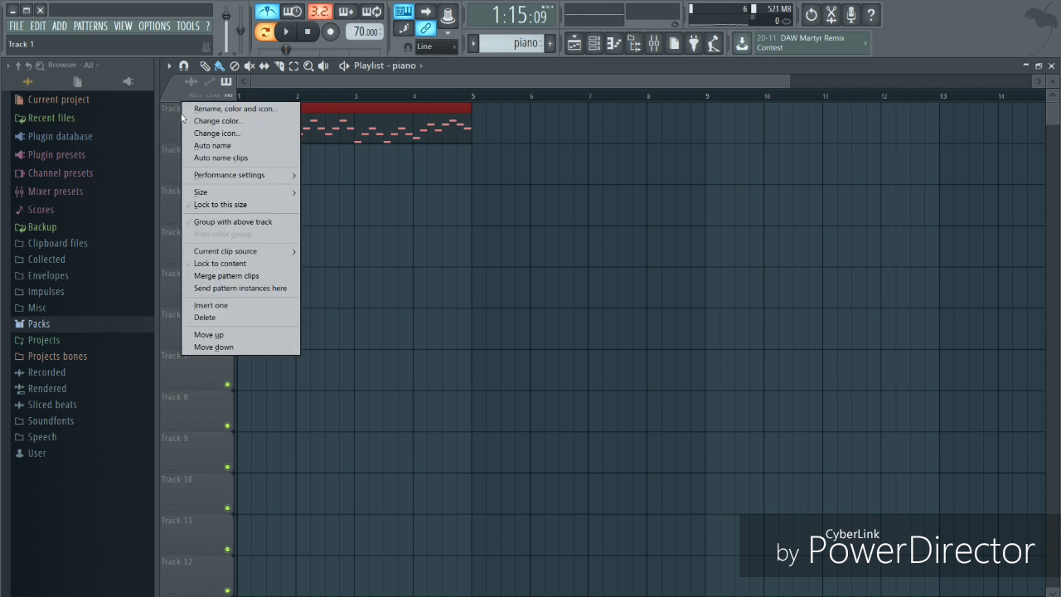
pyautogui.click(231, 148)
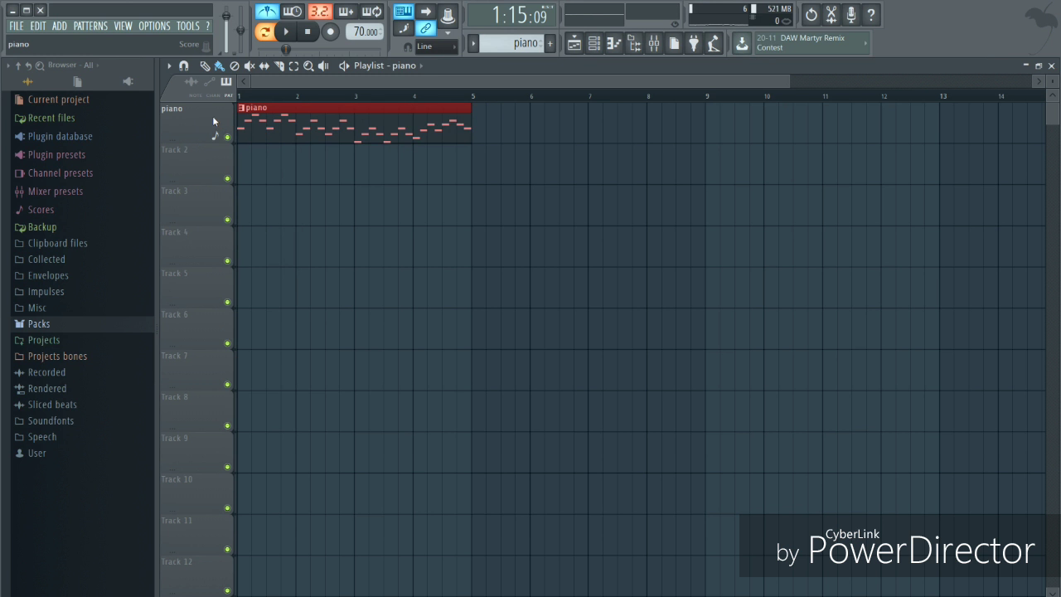
# Create a new pattern named "bass"
pyautogui.click(552, 44)
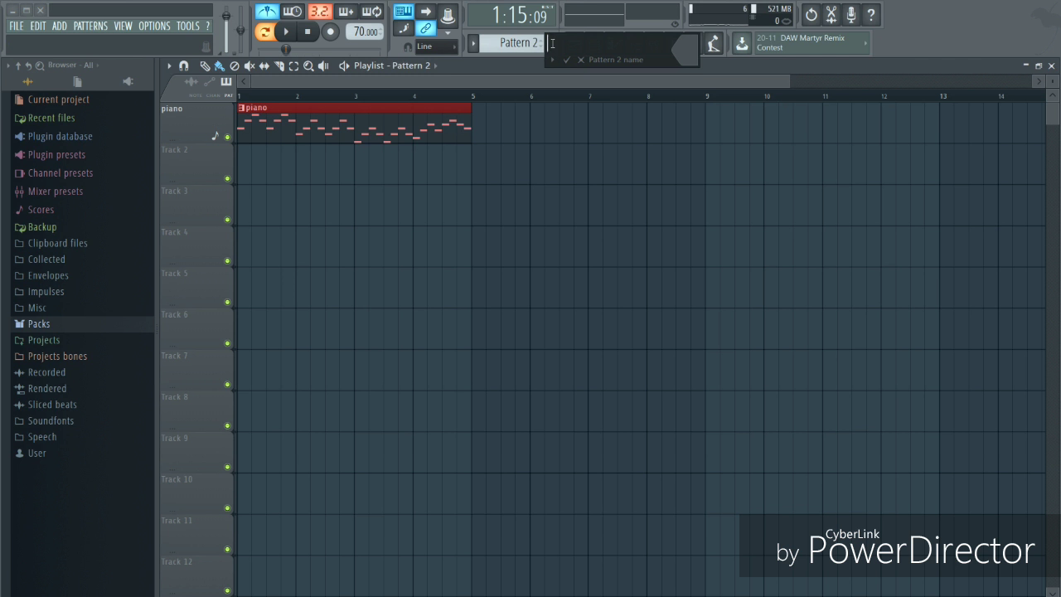
pyautogui.write('bass')
pyautogui.click(567, 59)
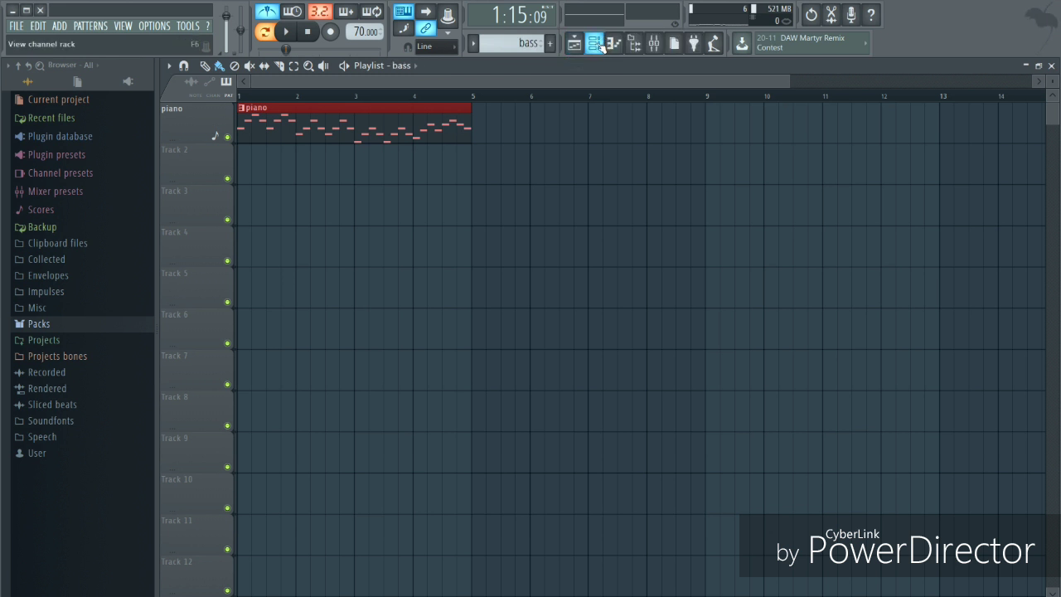
# Replace the Clap channel in the channel rack with the BooBass instrument and close the instrument's window
pyautogui.click(596, 47)
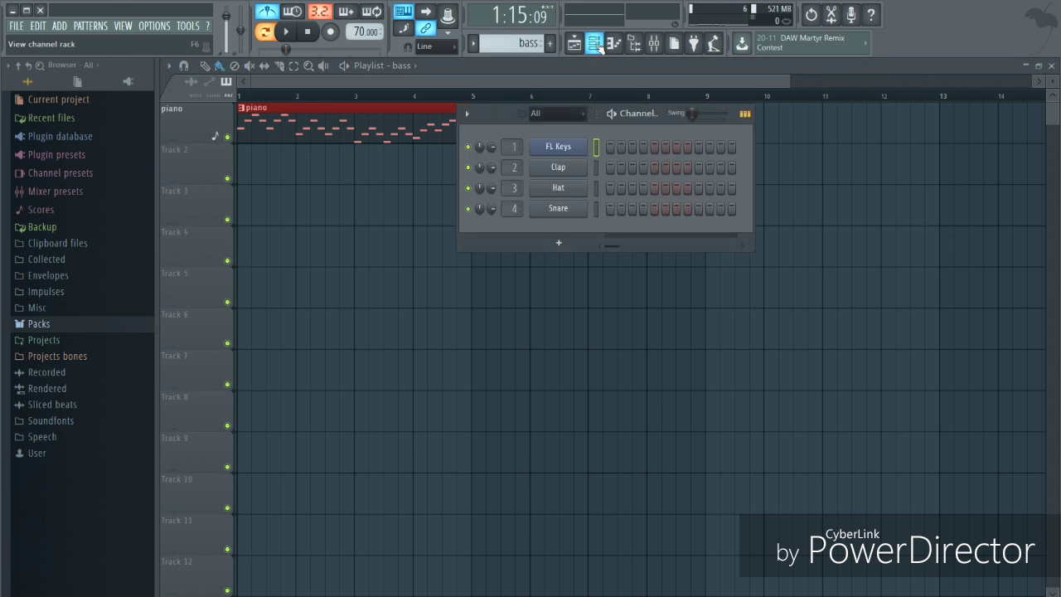
pyautogui.rightClick(564, 173)
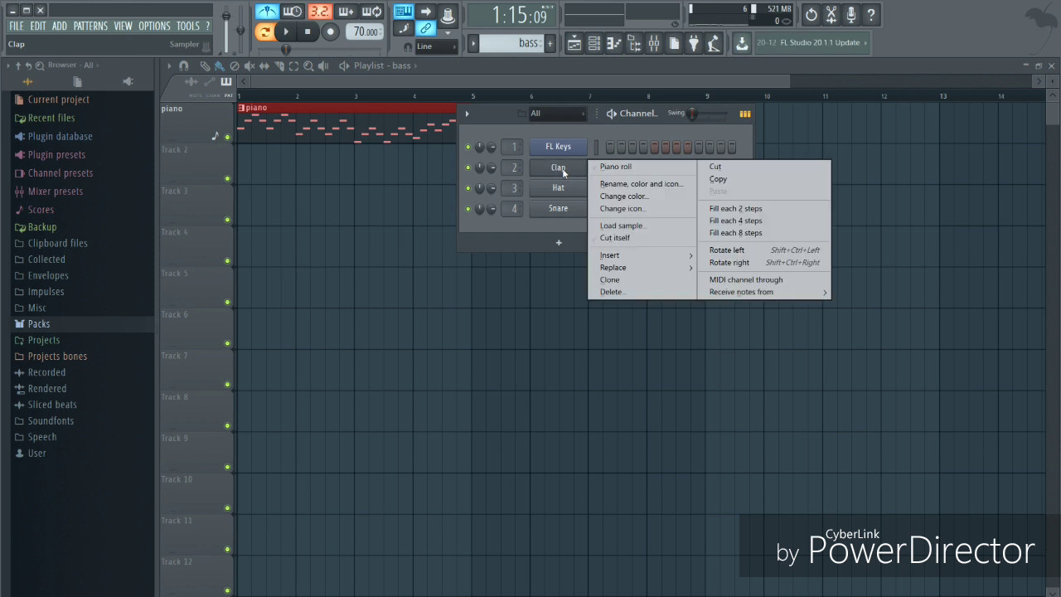
pyautogui.moveTo(626, 267)
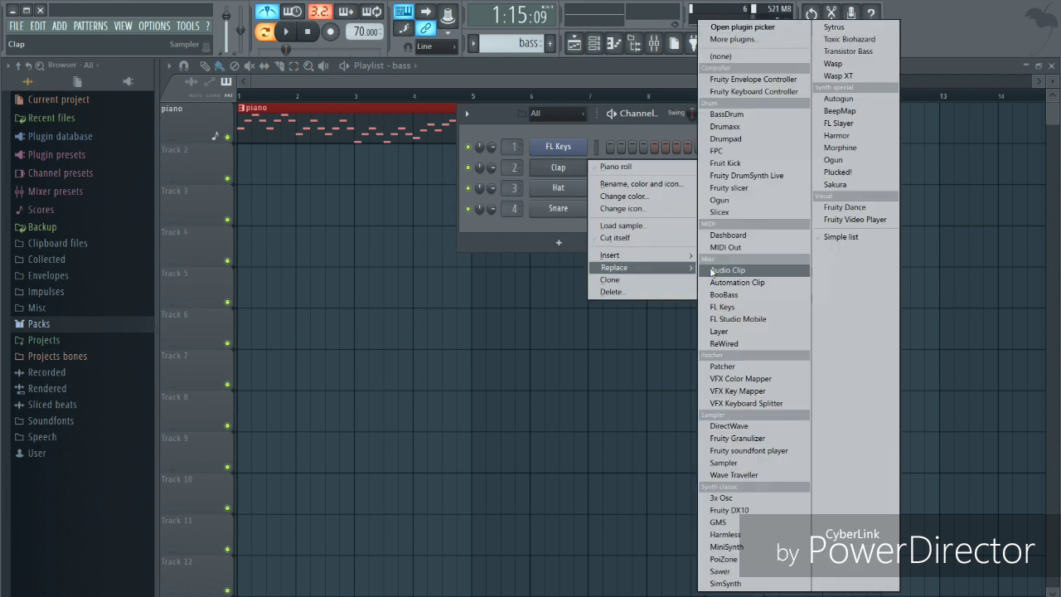
pyautogui.click(756, 299)
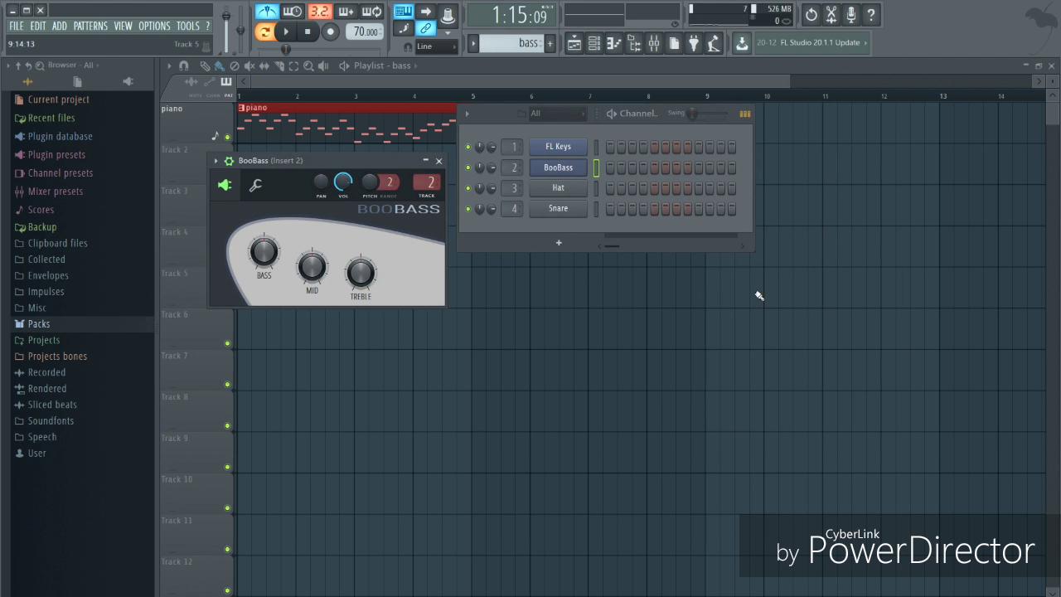
pyautogui.click(438, 161)
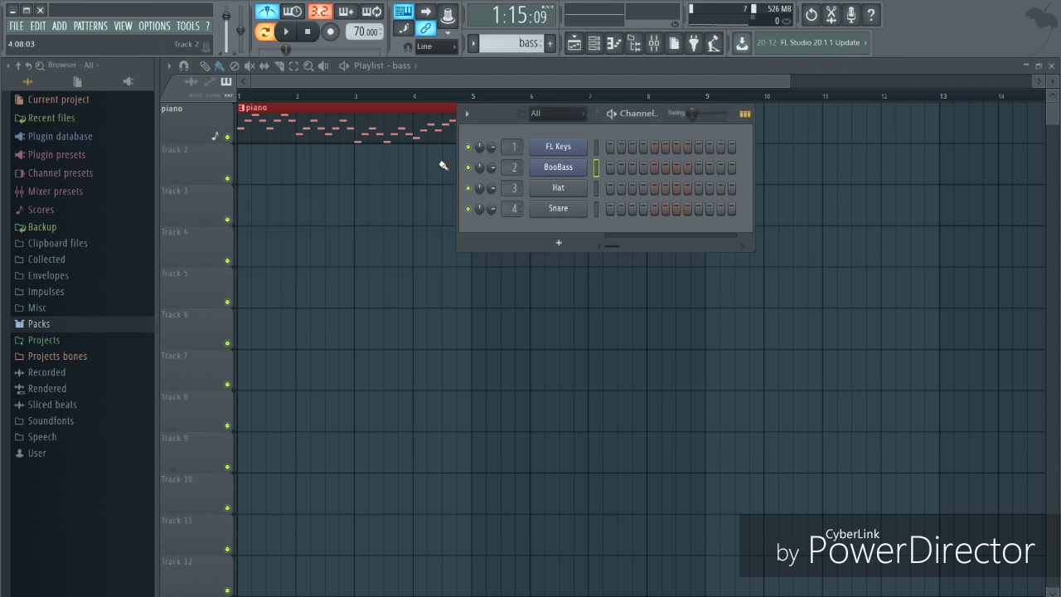
# In the BooBass piano roll, place consecutive one-bar notes C5, A4, F4 and G4 across bars 1 to 4
pyautogui.rightClick(562, 170)
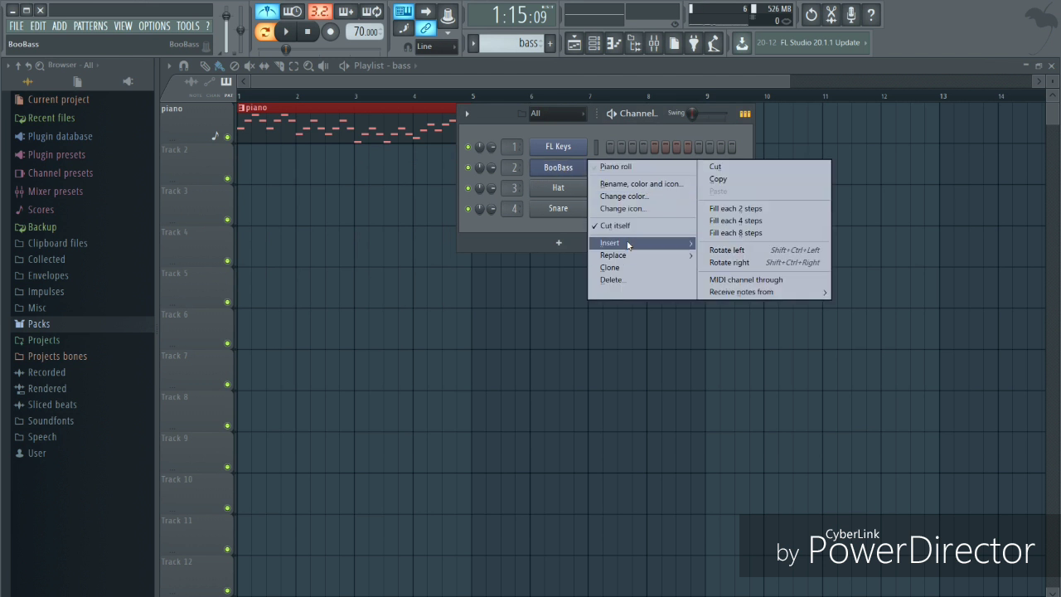
pyautogui.click(626, 169)
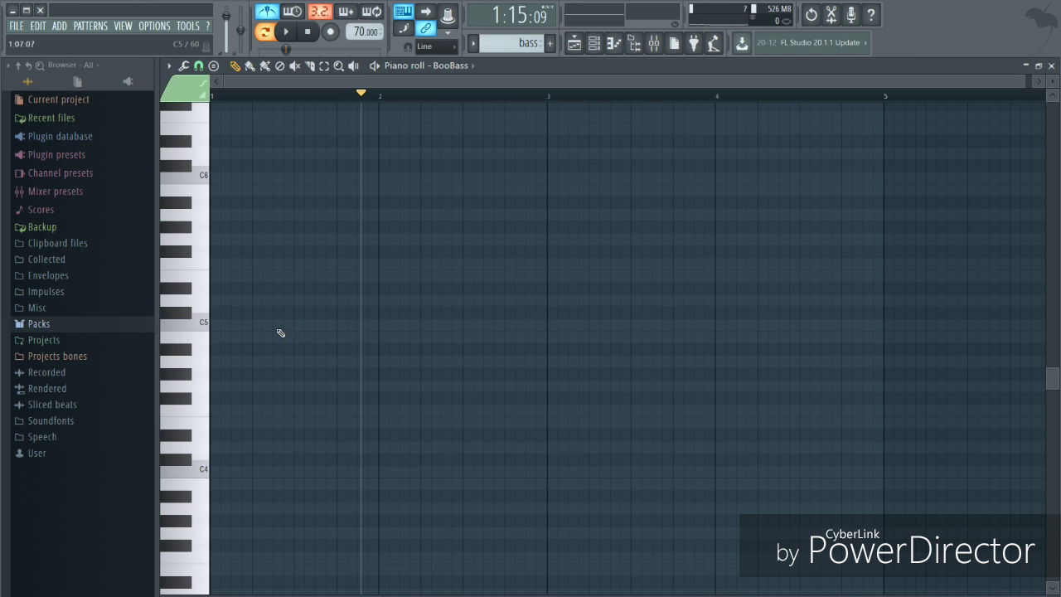
pyautogui.click(241, 324)
pyautogui.moveTo(242, 324); pyautogui.dragTo(367, 338)
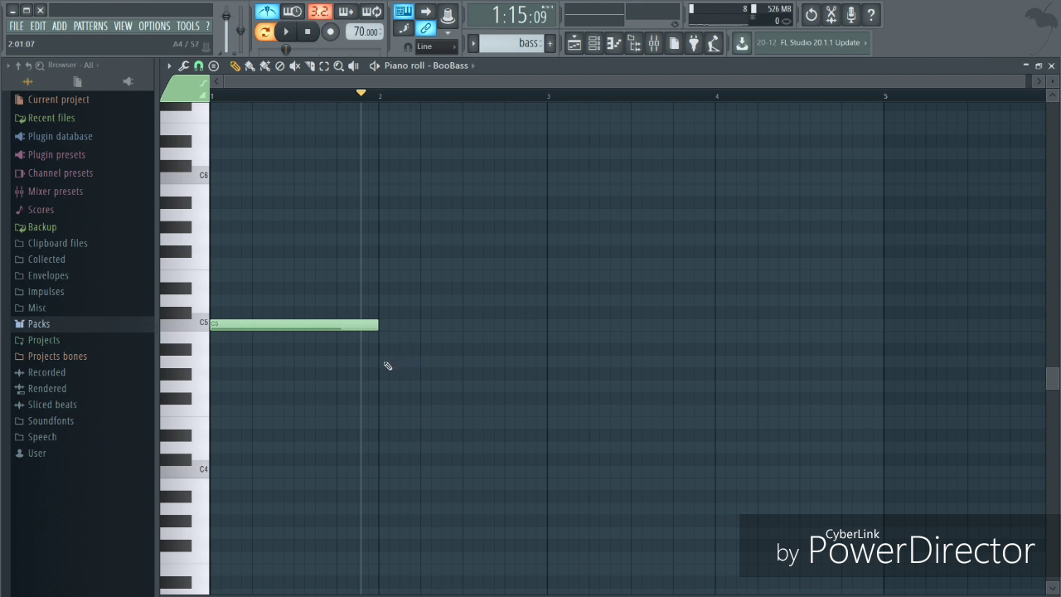
pyautogui.click(383, 362)
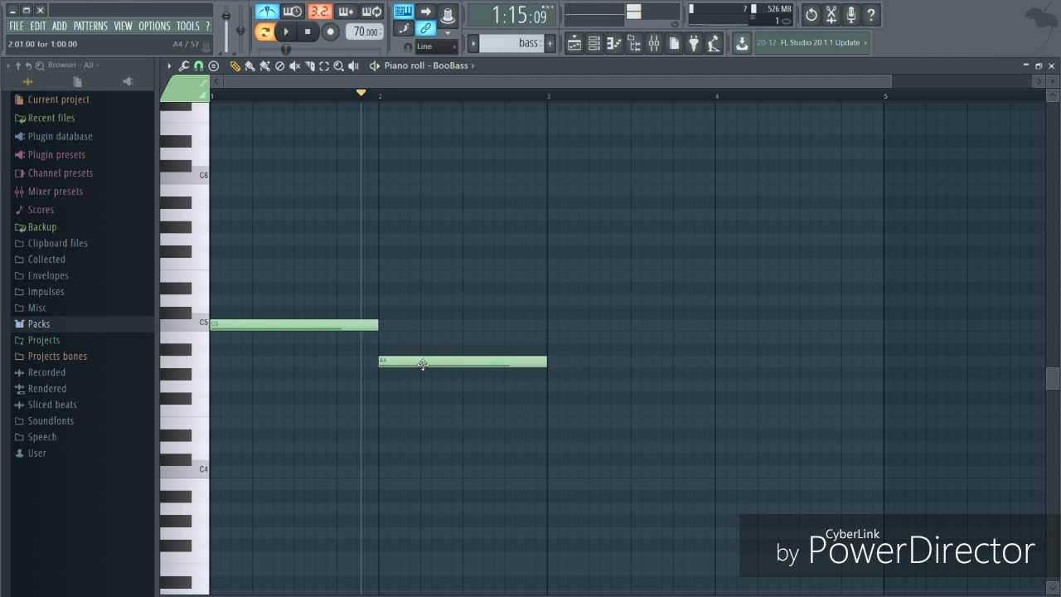
pyautogui.click(571, 399)
pyautogui.moveTo(604, 397); pyautogui.dragTo(609, 411)
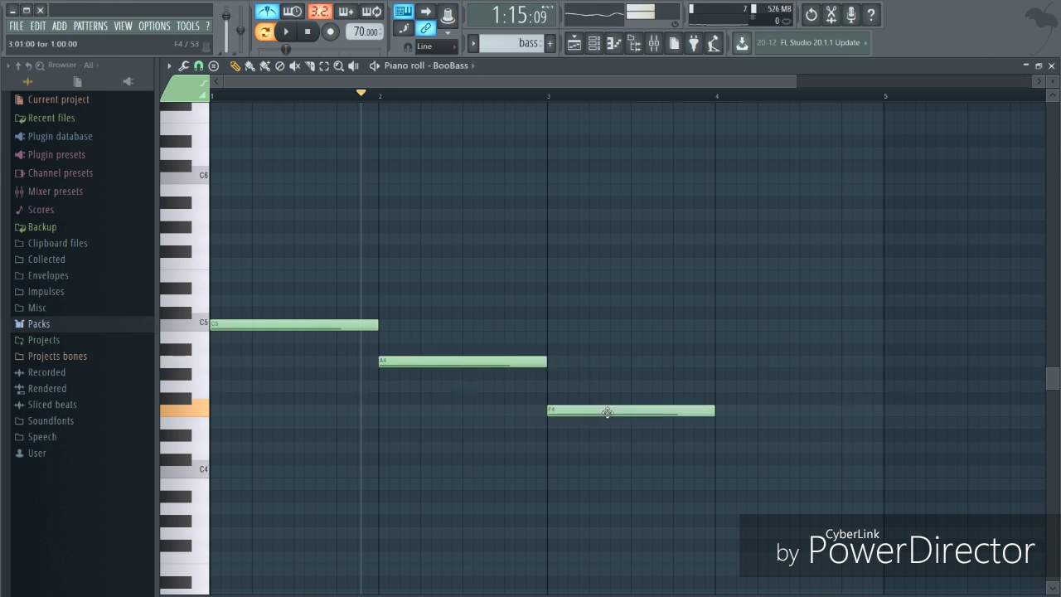
pyautogui.click(729, 377)
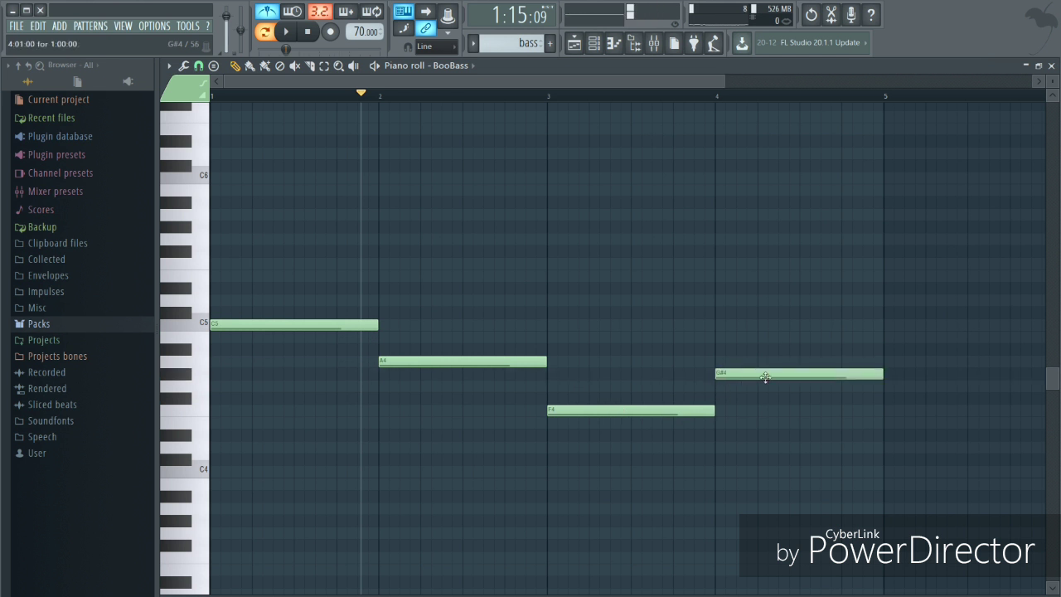
pyautogui.moveTo(777, 383); pyautogui.dragTo(779, 393)
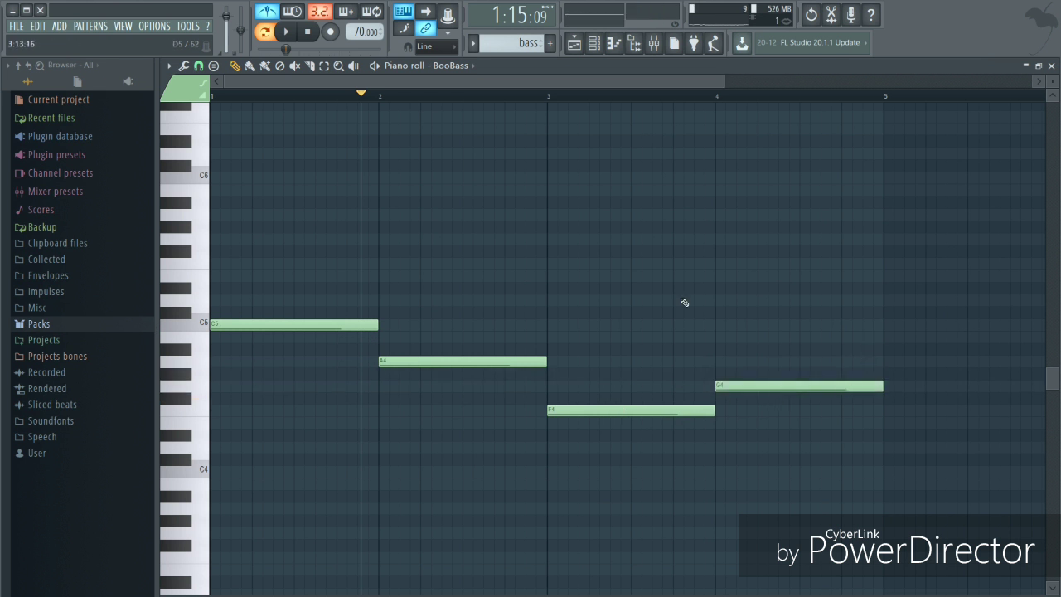
# Play the bass pattern from the start to check how it sounds, and pause playback
pyautogui.click(309, 34)
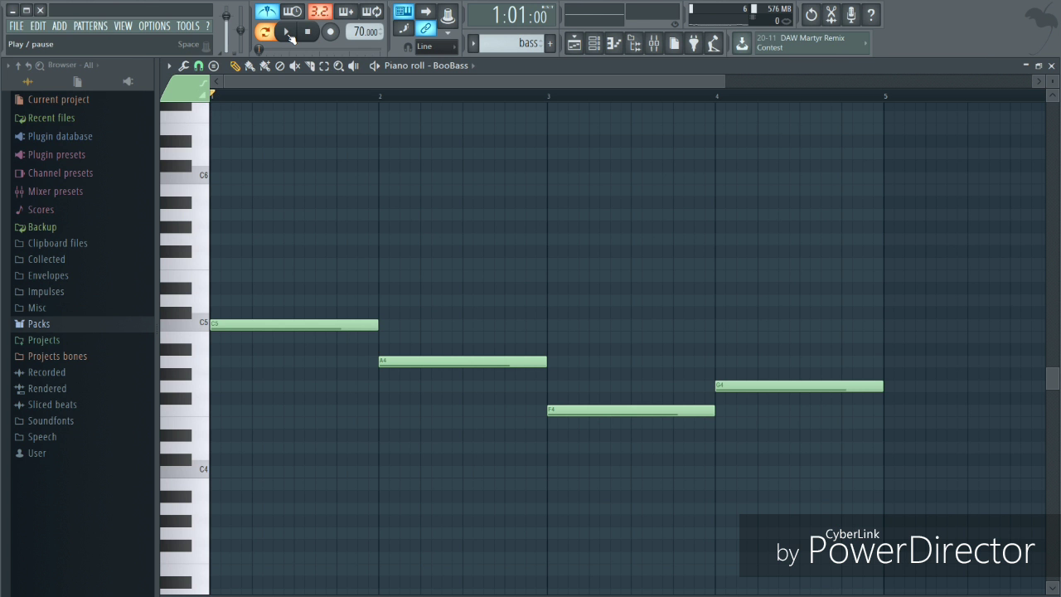
pyautogui.click(288, 33)
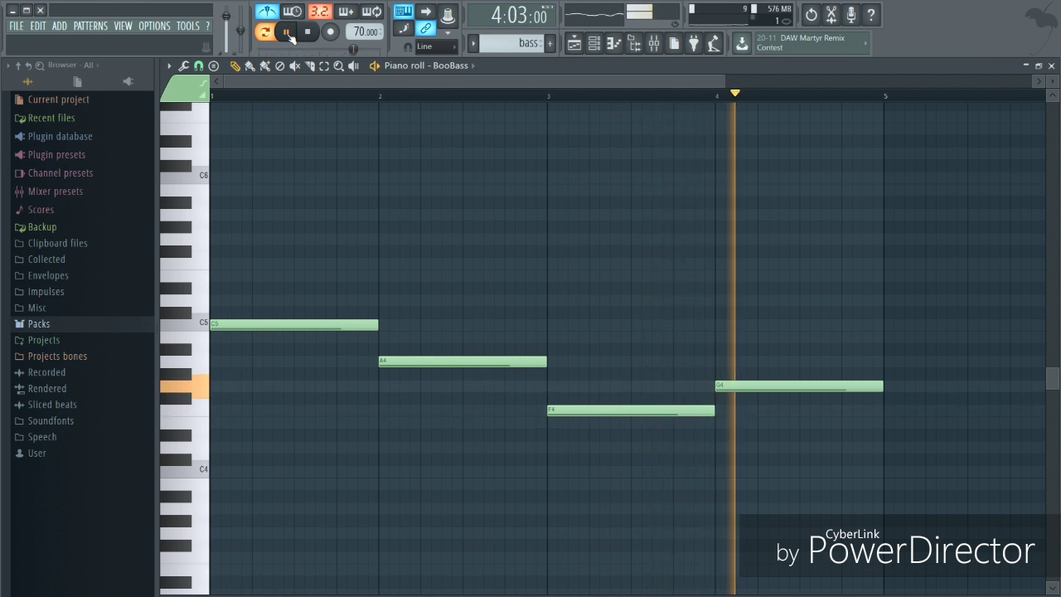
pyautogui.click(287, 33)
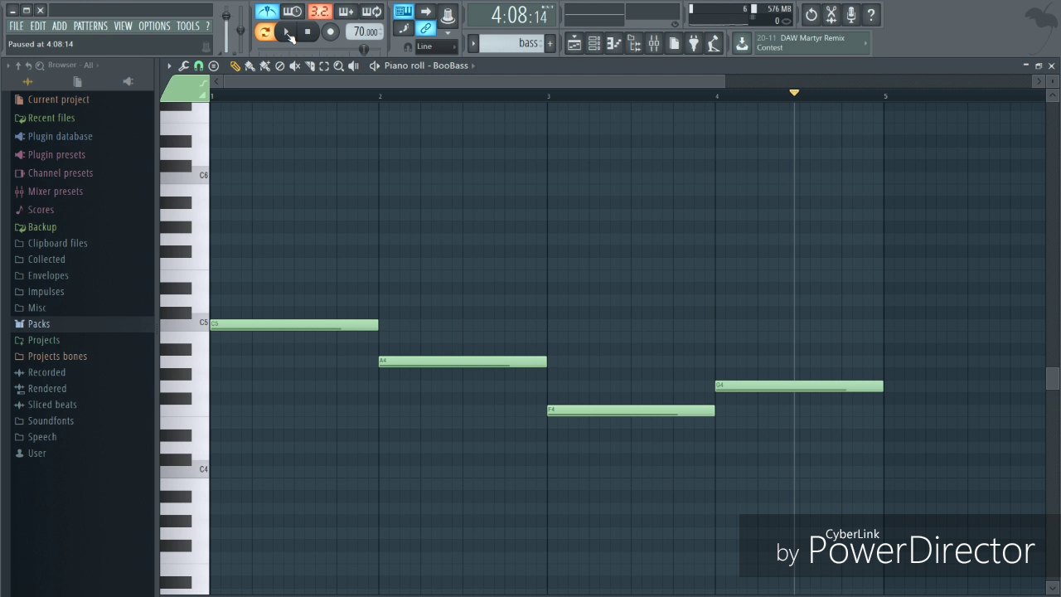
# Place the bass pattern on Track 2 of the playlist so that its clip starts at bar 1
pyautogui.click(574, 44)
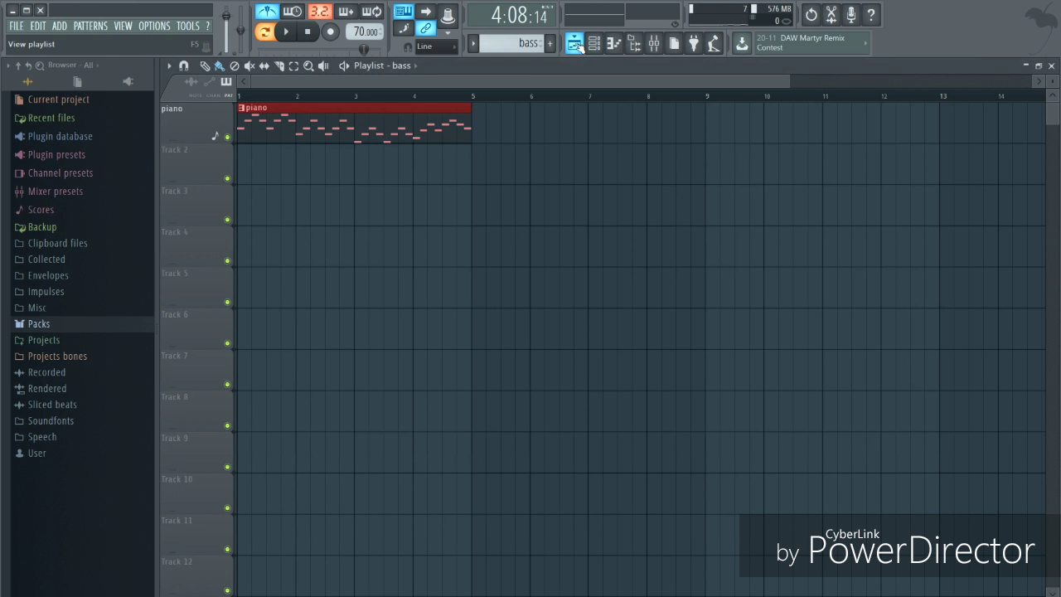
pyautogui.click(265, 164)
pyautogui.moveTo(311, 157); pyautogui.dragTo(207, 159)
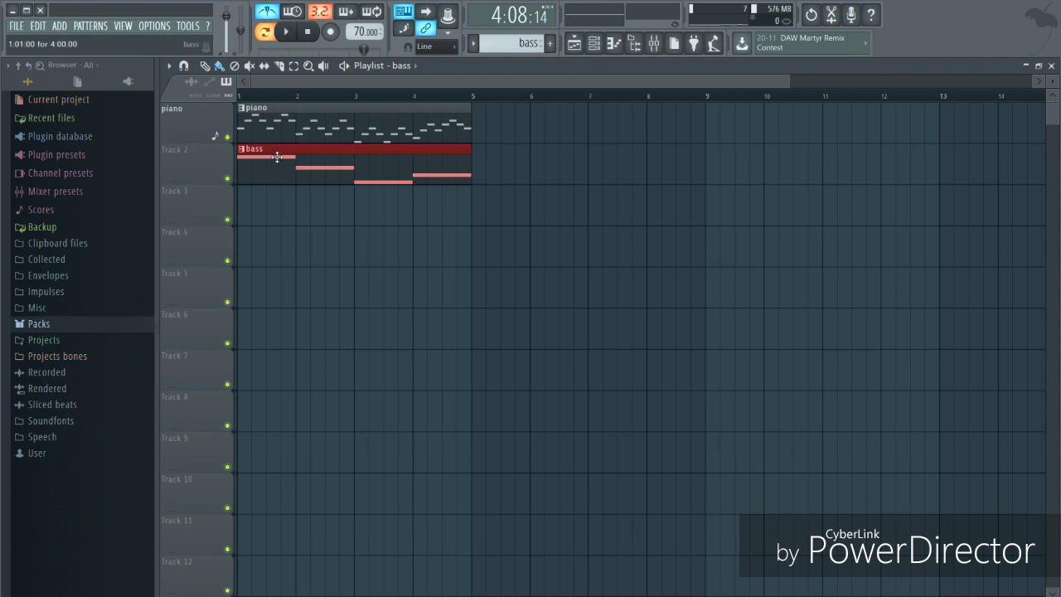
# Rename playlist Track 2 as "Bass"
pyautogui.rightClick(187, 154)
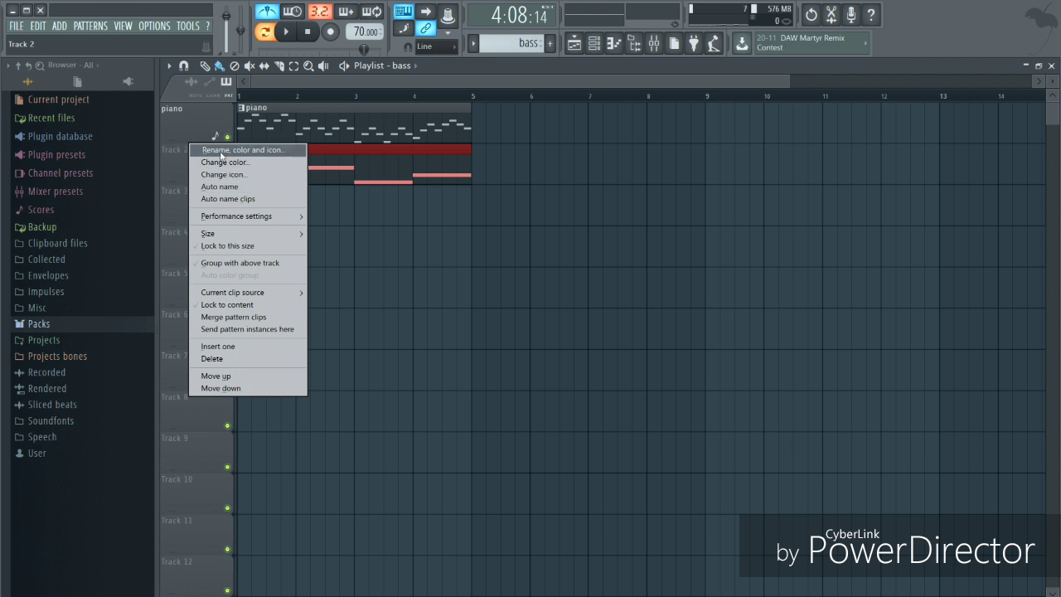
pyautogui.click(221, 150)
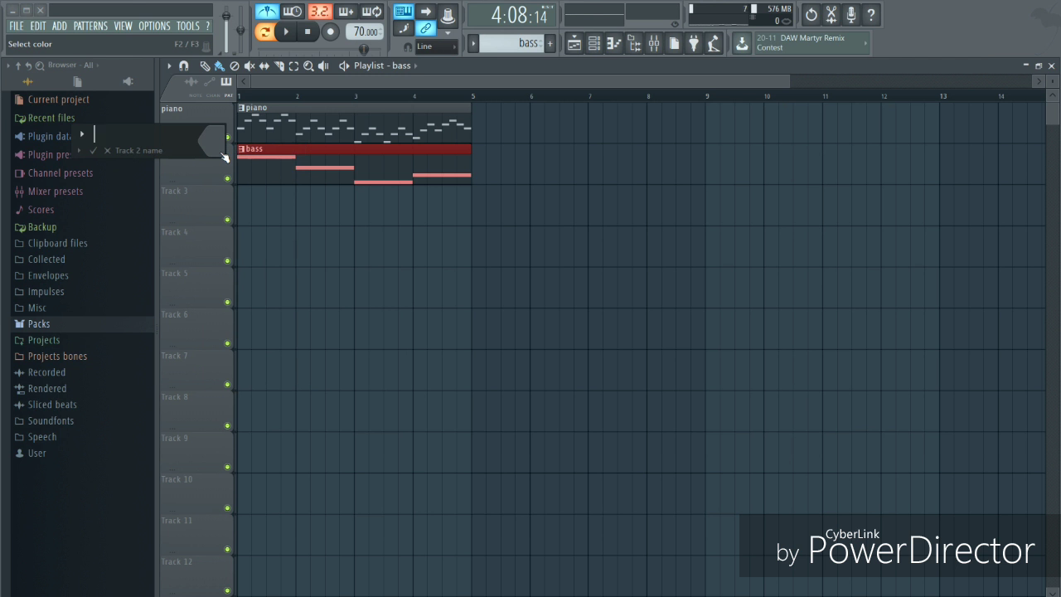
pyautogui.write('Bass')
pyautogui.click(94, 152)
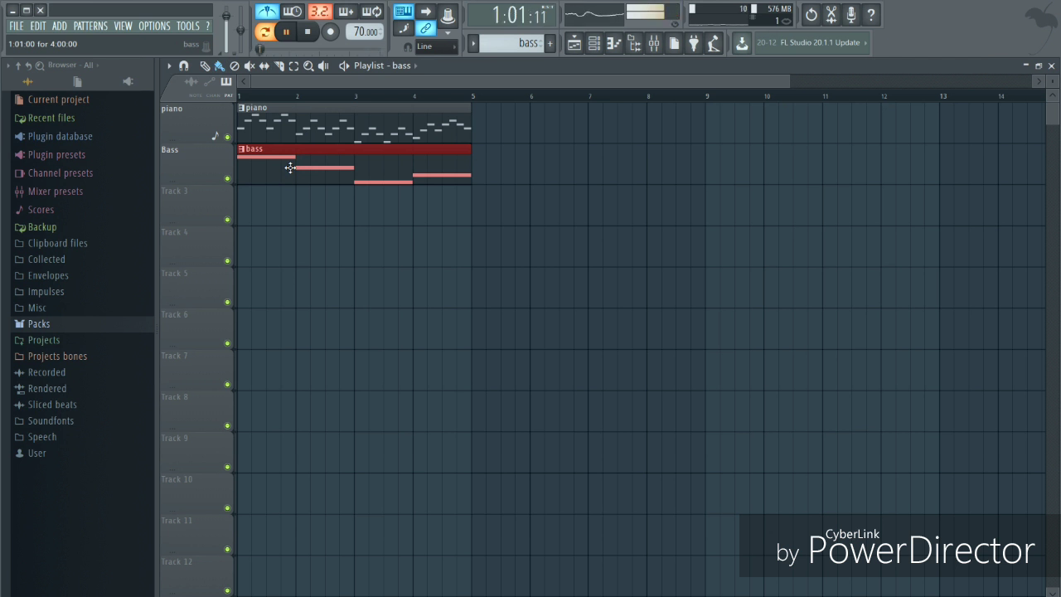
# Switch playback to song mode, play the piano and bass clips together from the start, and stop
pyautogui.press('space')
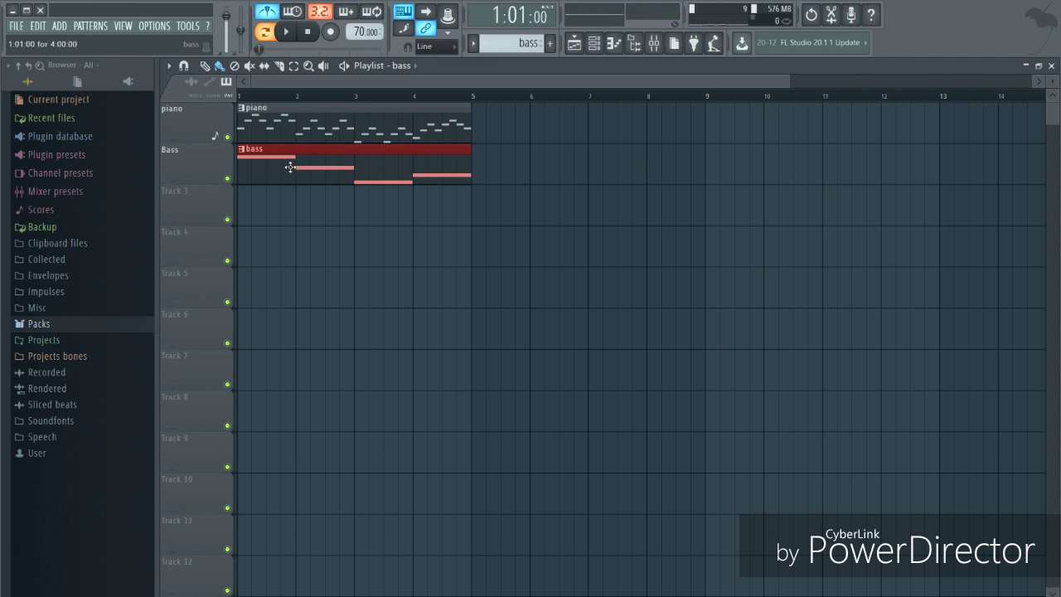
pyautogui.click(266, 32)
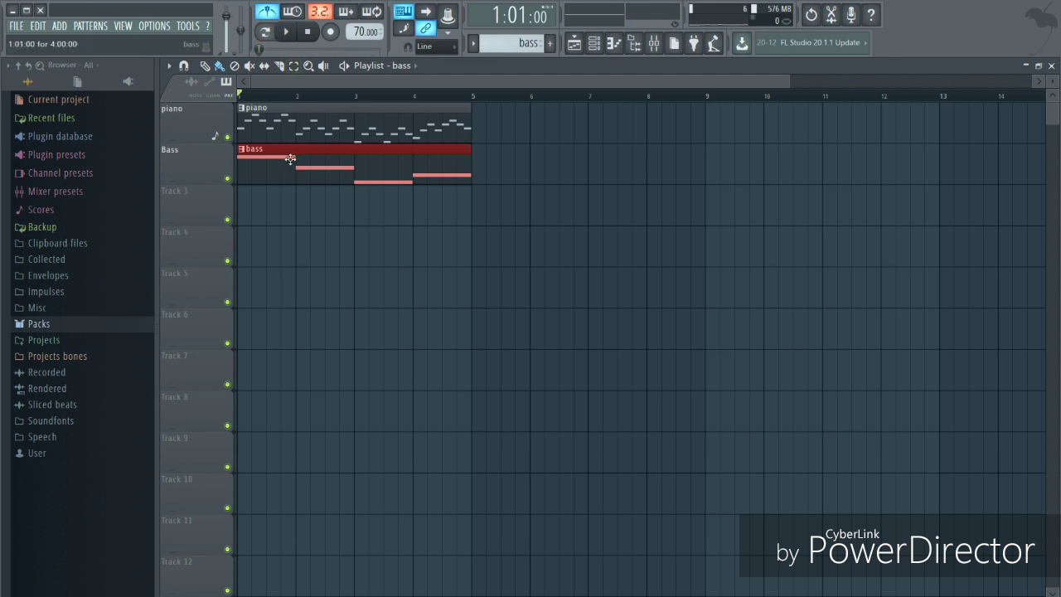
pyautogui.press('space')
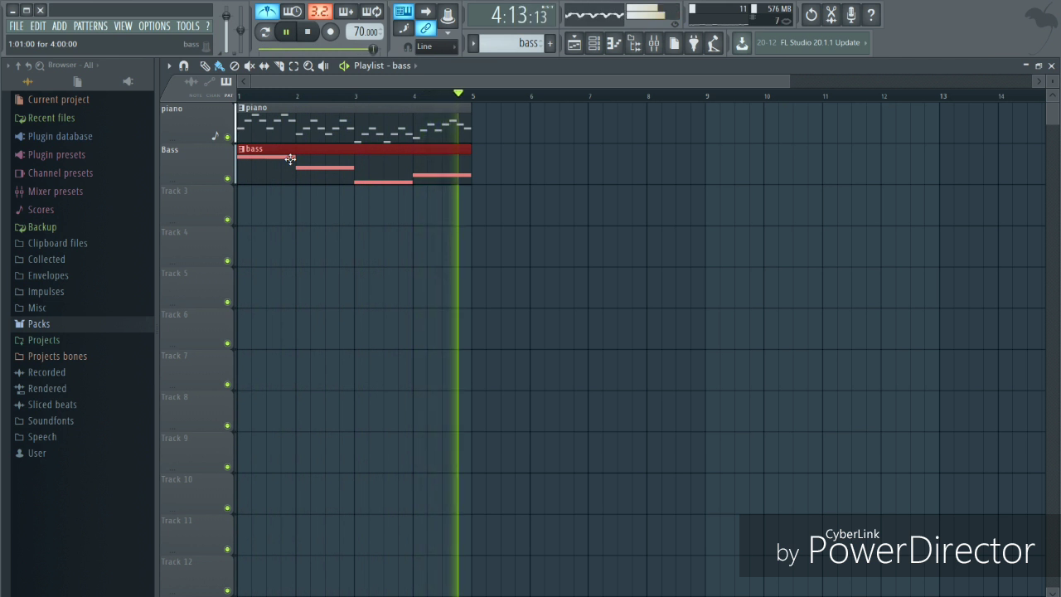
pyautogui.press('space')
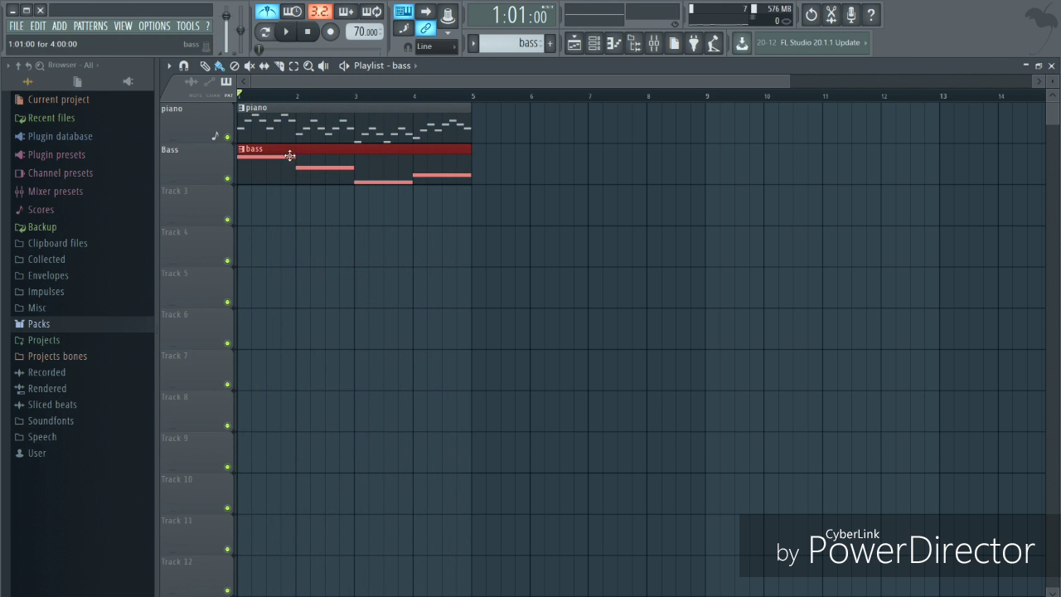
# Create a new pattern named "string"
pyautogui.click(551, 43)
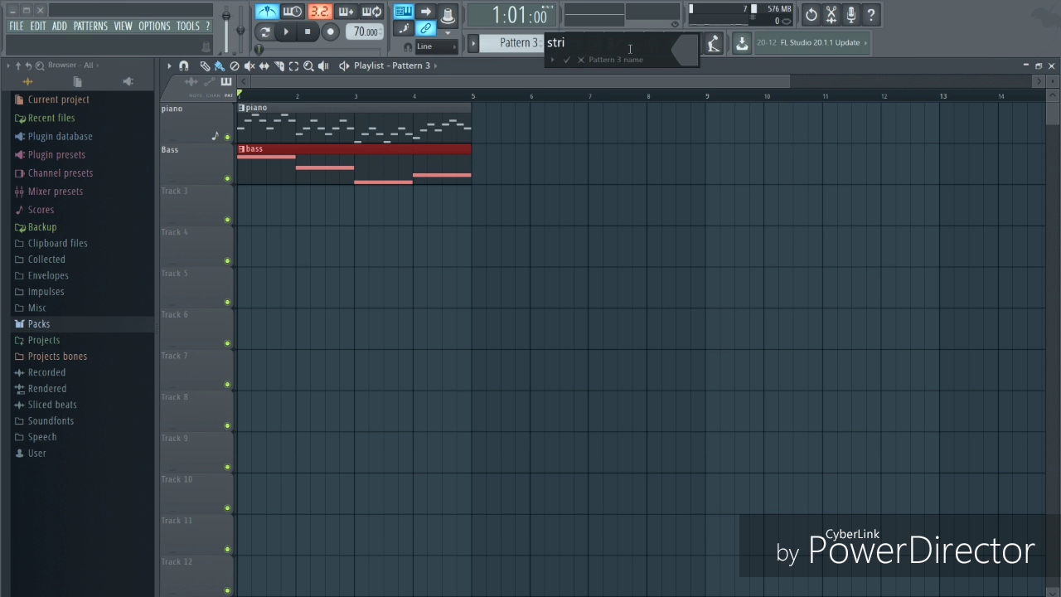
pyautogui.write('string')
pyautogui.press('Return')
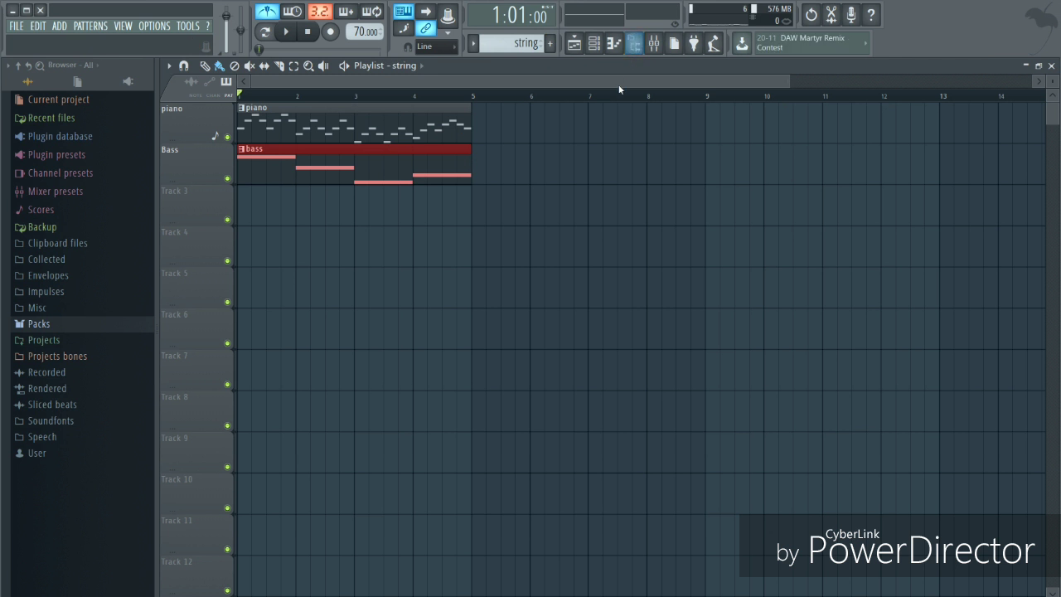
# Replace the Hat channel with the Strings Section instrument from the orchestral packs and close the instrument's window
pyautogui.click(596, 46)
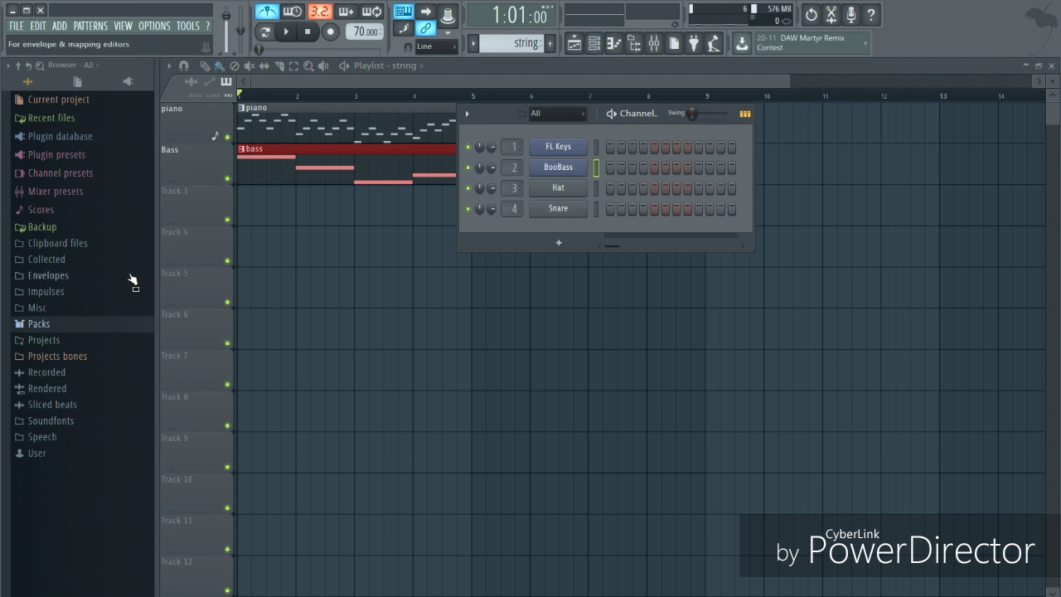
pyautogui.click(83, 329)
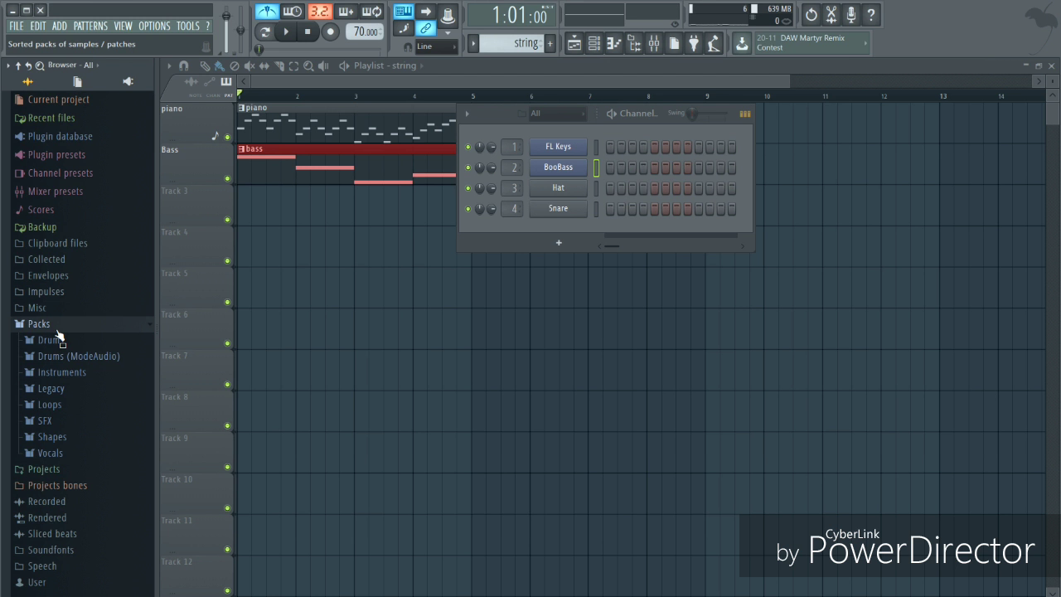
pyautogui.click(85, 374)
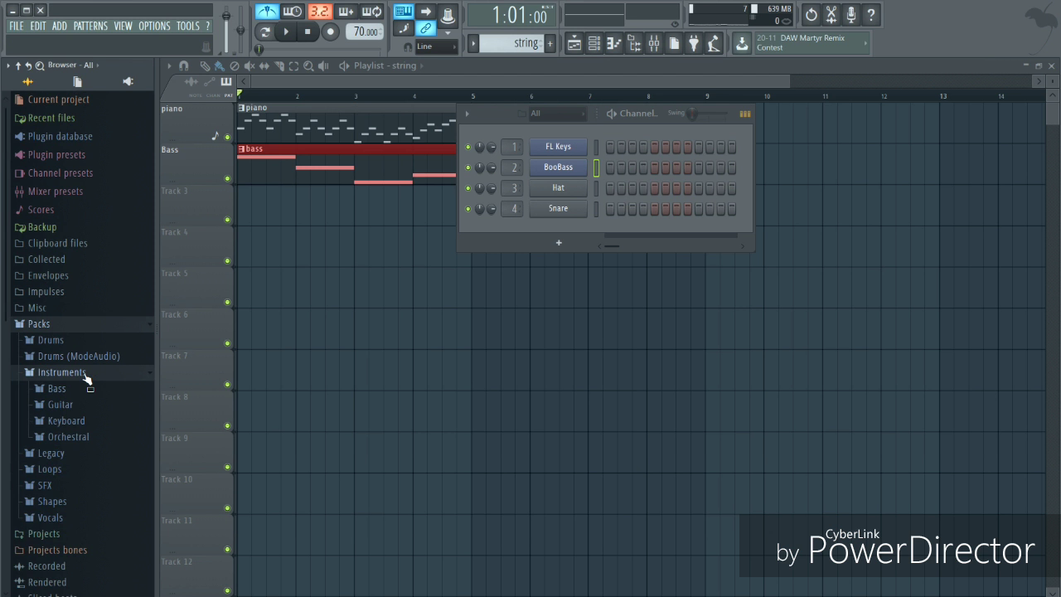
pyautogui.click(89, 440)
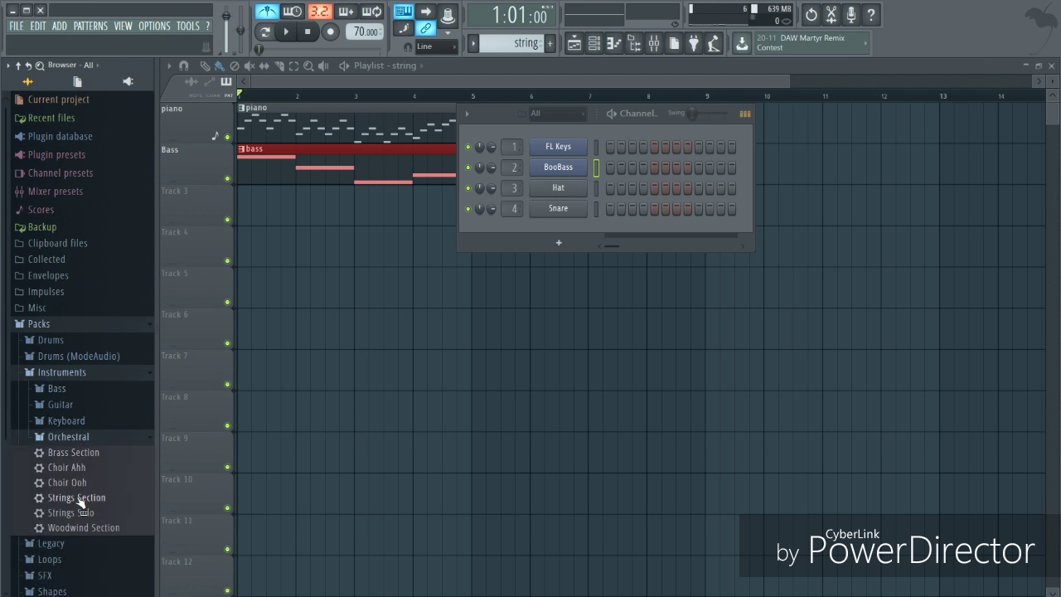
pyautogui.moveTo(80, 503); pyautogui.dragTo(560, 189)
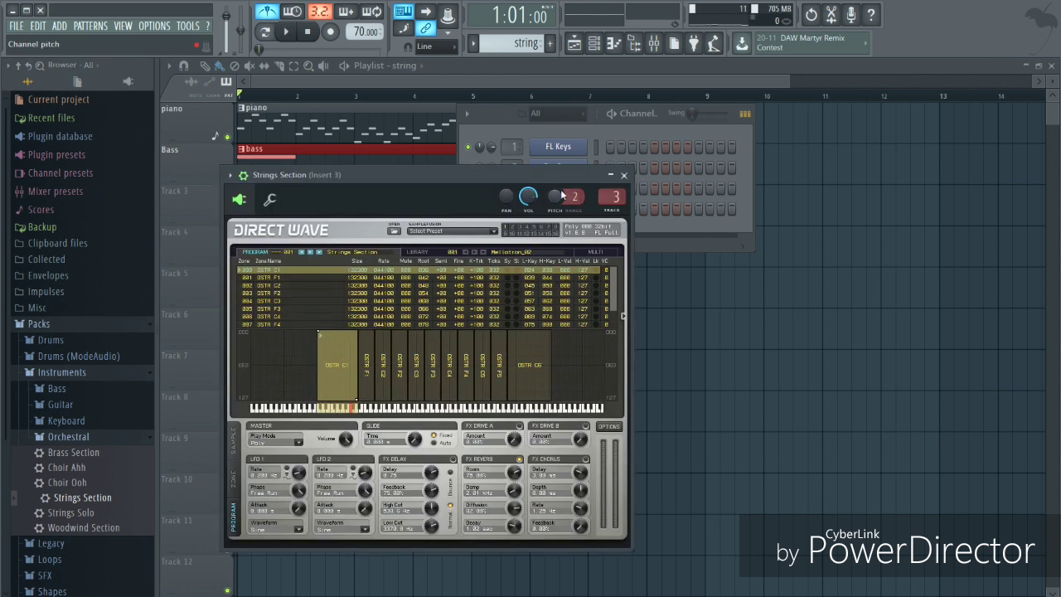
pyautogui.click(623, 176)
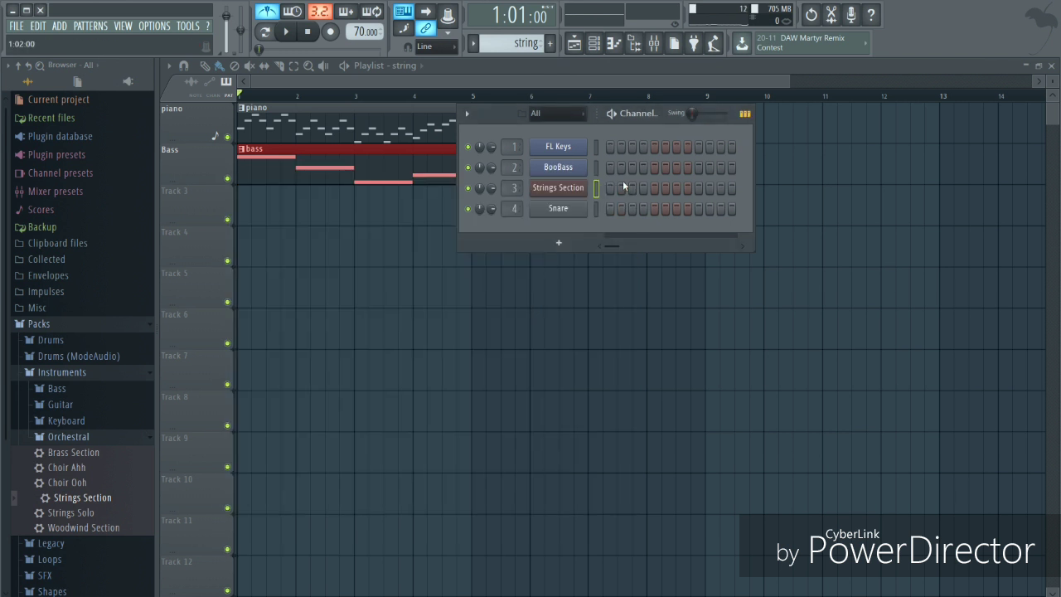
# In the Strings Section piano roll, fill bar 1 with a 12-step C5, a 2-step C5 and a 2-step B4
pyautogui.rightClick(561, 192)
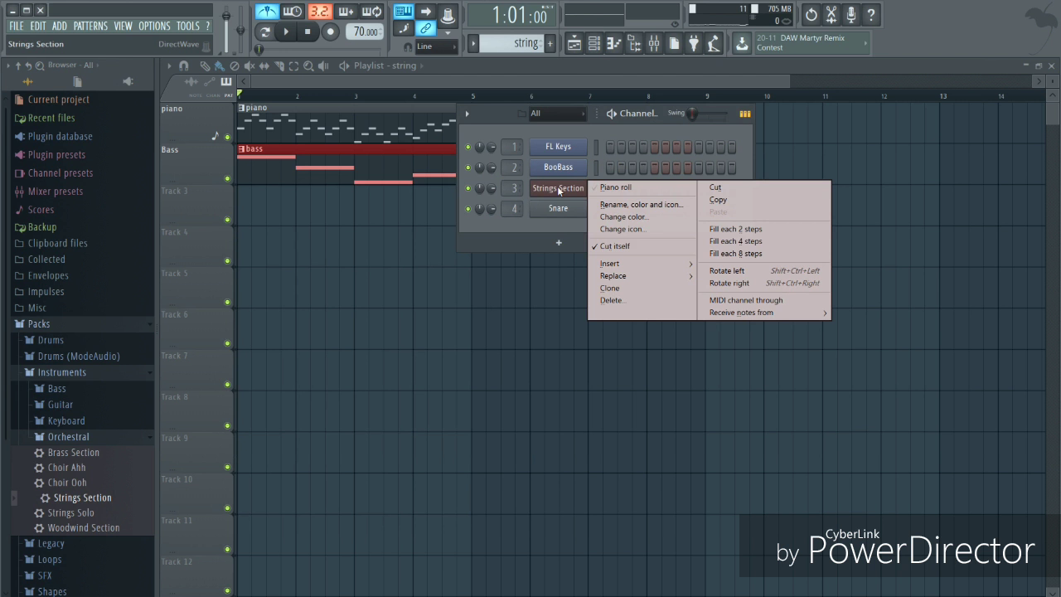
pyautogui.click(612, 189)
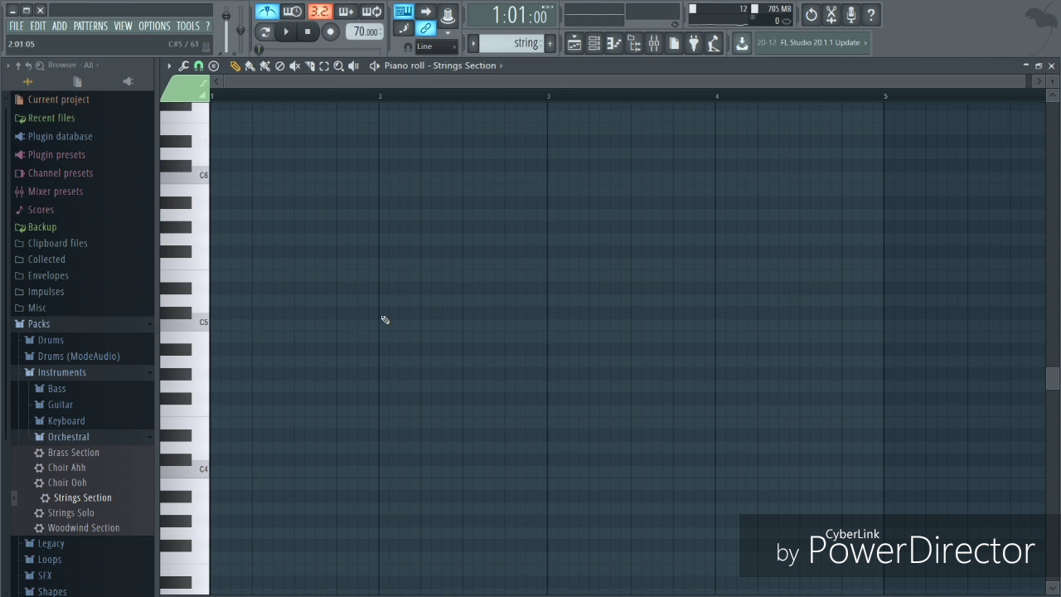
pyautogui.click(273, 325)
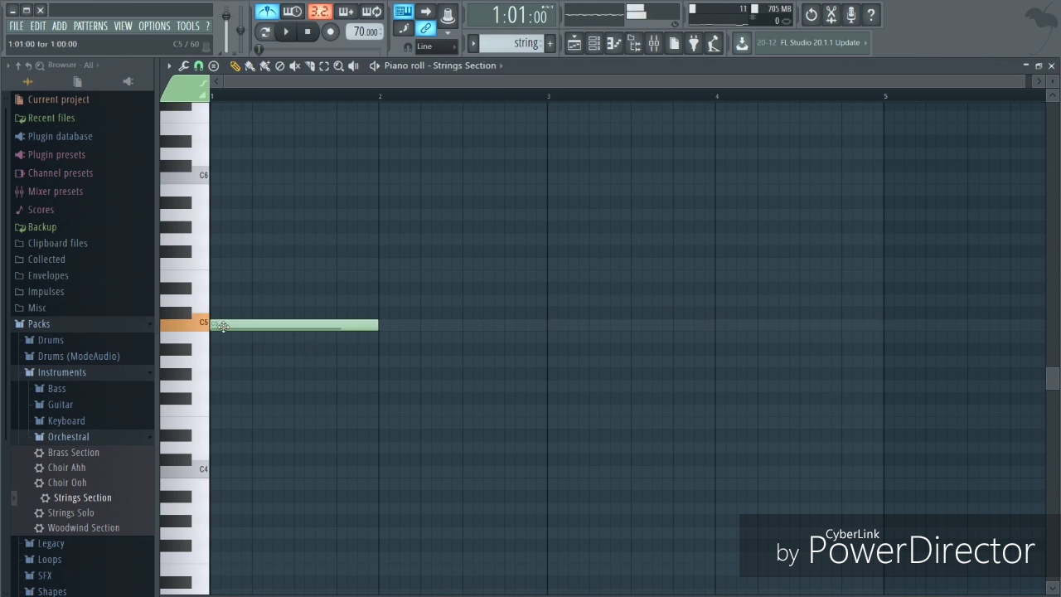
pyautogui.moveTo(384, 326); pyautogui.dragTo(337, 324)
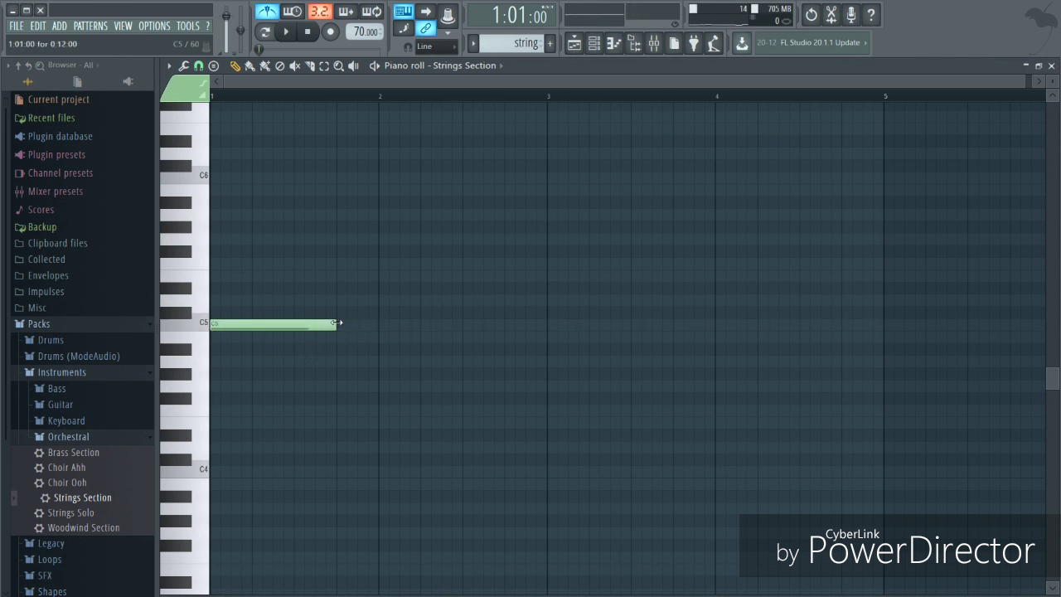
pyautogui.click(371, 322)
pyautogui.moveTo(460, 324); pyautogui.dragTo(356, 324)
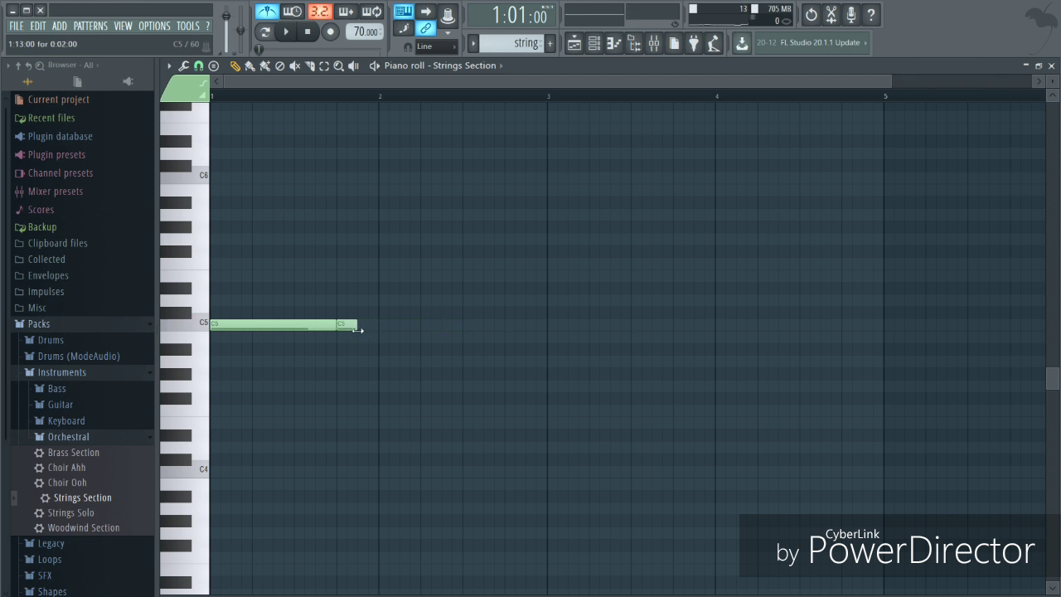
pyautogui.click(366, 338)
# Fill bar 2 of the strings with a 12-step A4, a 2-step A4 and a 2-step G4, removing the misplaced G#4
pyautogui.click(387, 373)
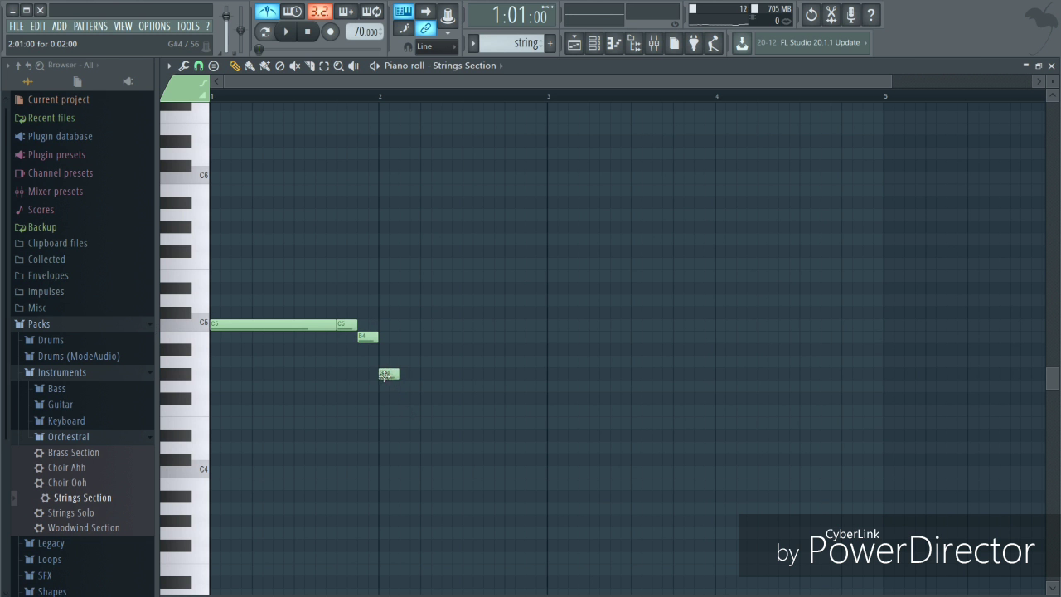
pyautogui.rightClick(383, 374)
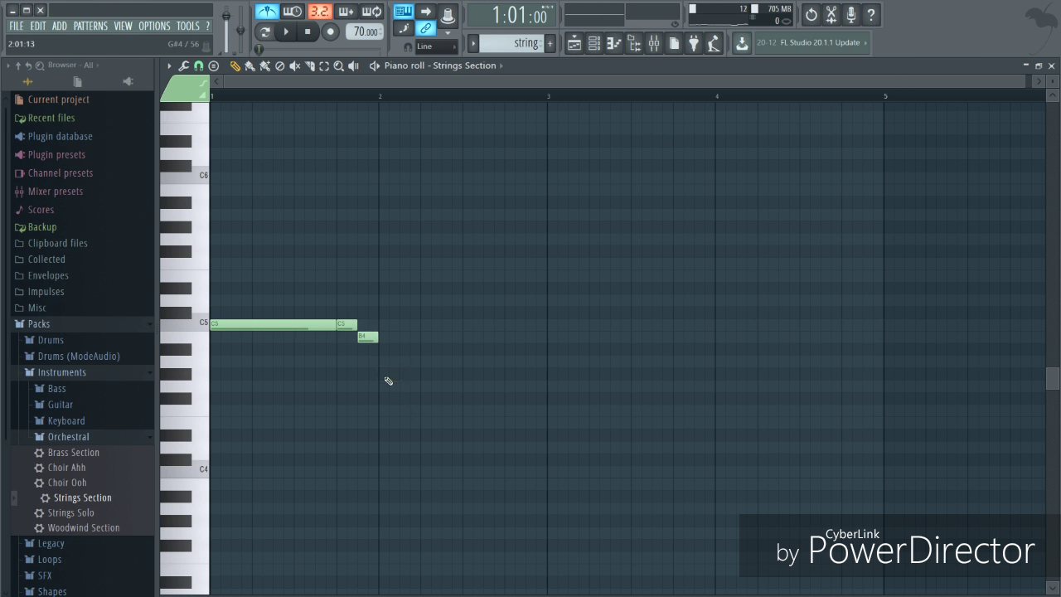
pyautogui.click(386, 362)
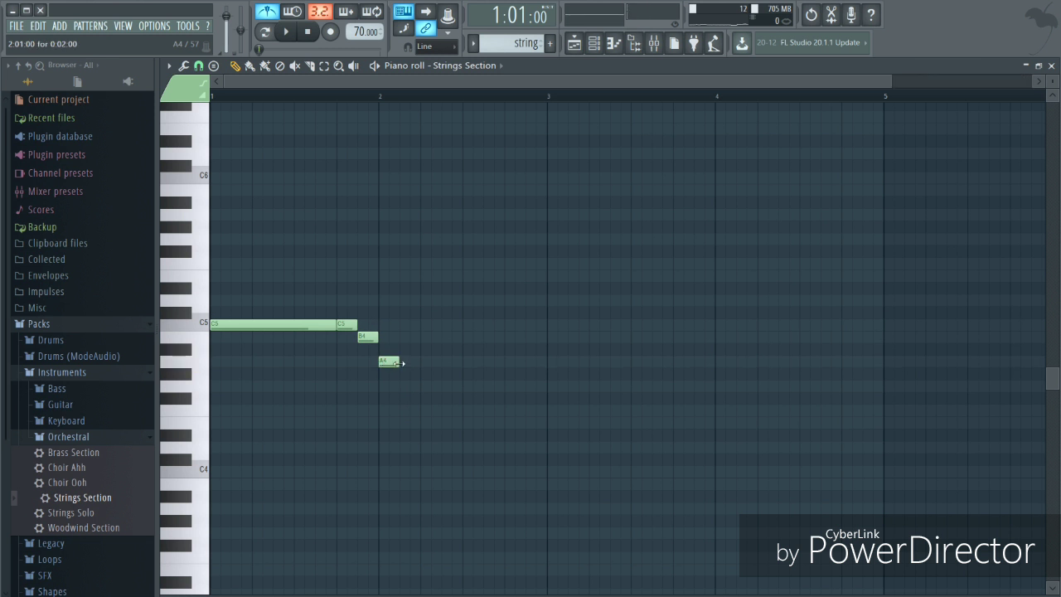
pyautogui.moveTo(401, 363); pyautogui.dragTo(504, 363)
pyautogui.click(510, 361)
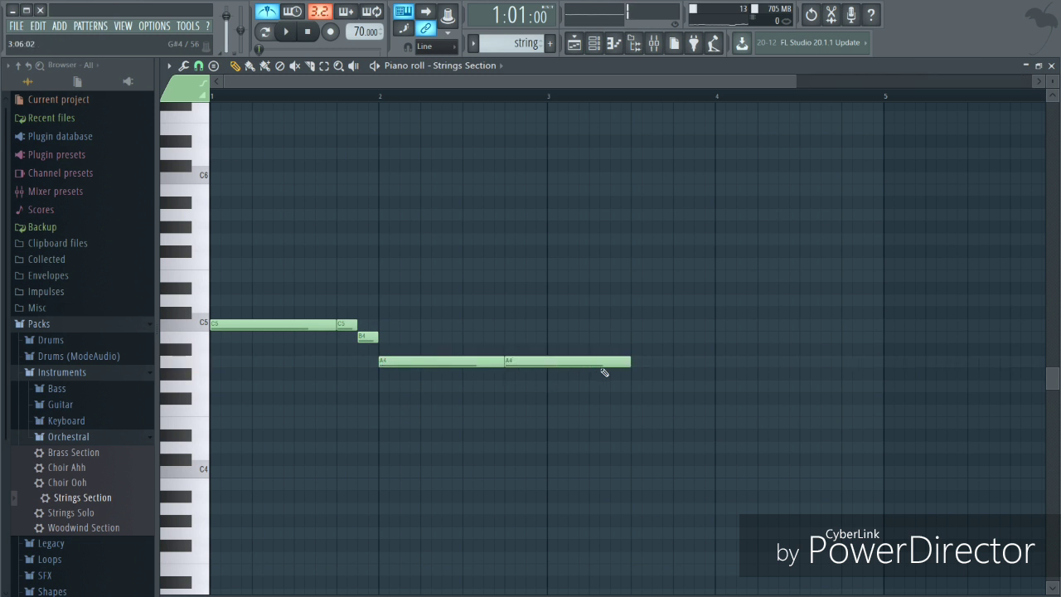
pyautogui.moveTo(621, 363); pyautogui.dragTo(526, 370)
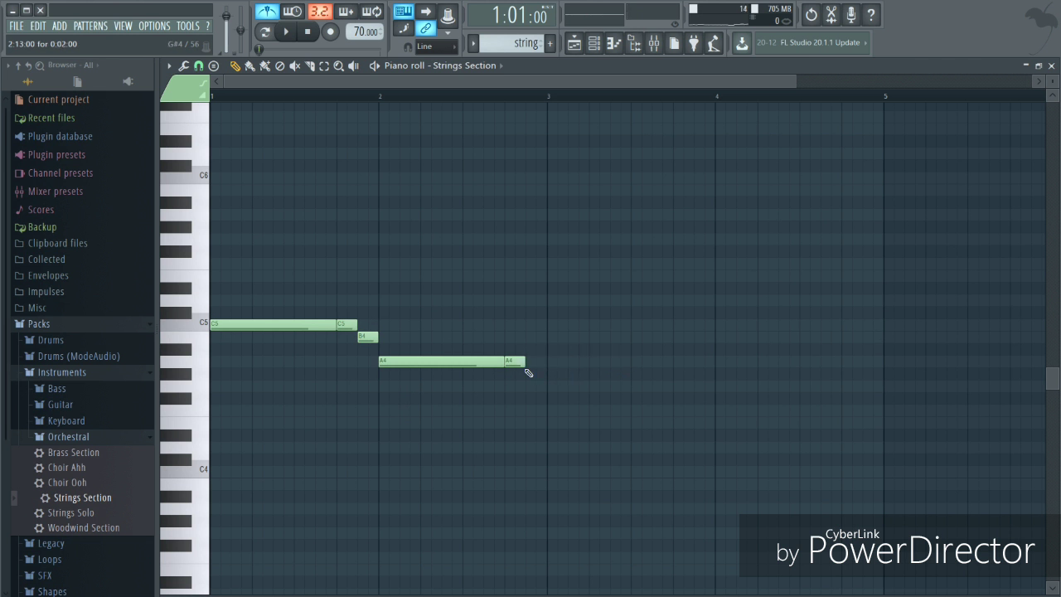
pyautogui.click(532, 386)
# Add a 12-step F4 and a 4-step A4 in bar 3 of the strings, and a one-bar G4 in bar 4
pyautogui.click(548, 409)
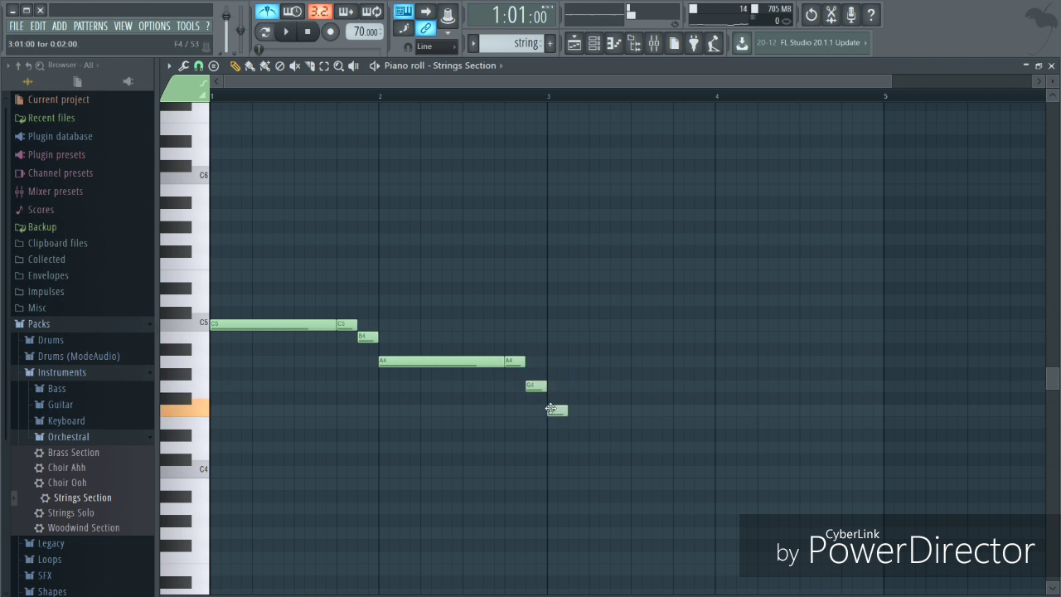
pyautogui.moveTo(565, 411); pyautogui.dragTo(673, 414)
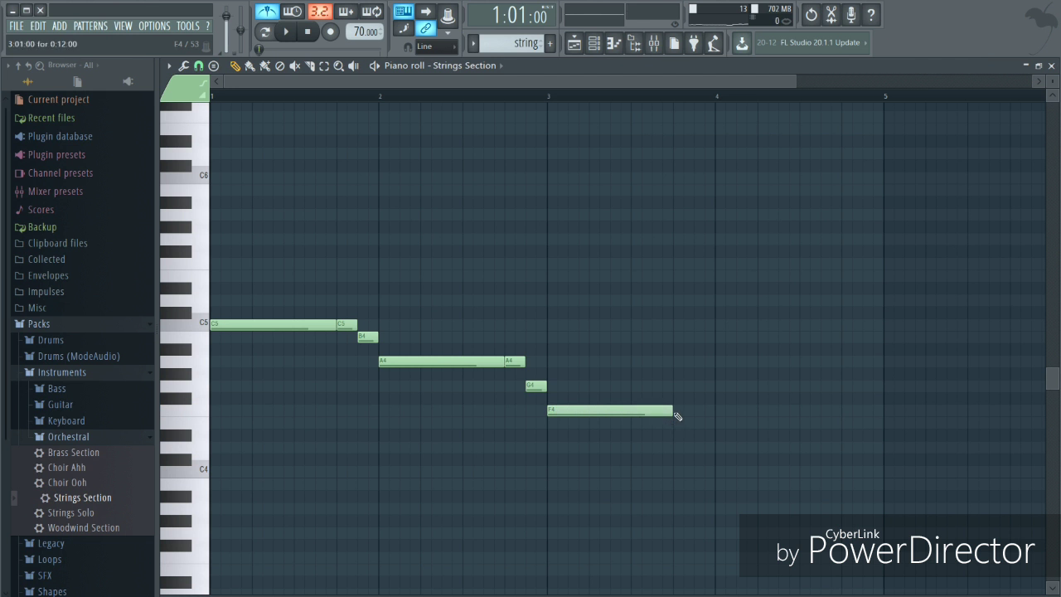
pyautogui.click(678, 362)
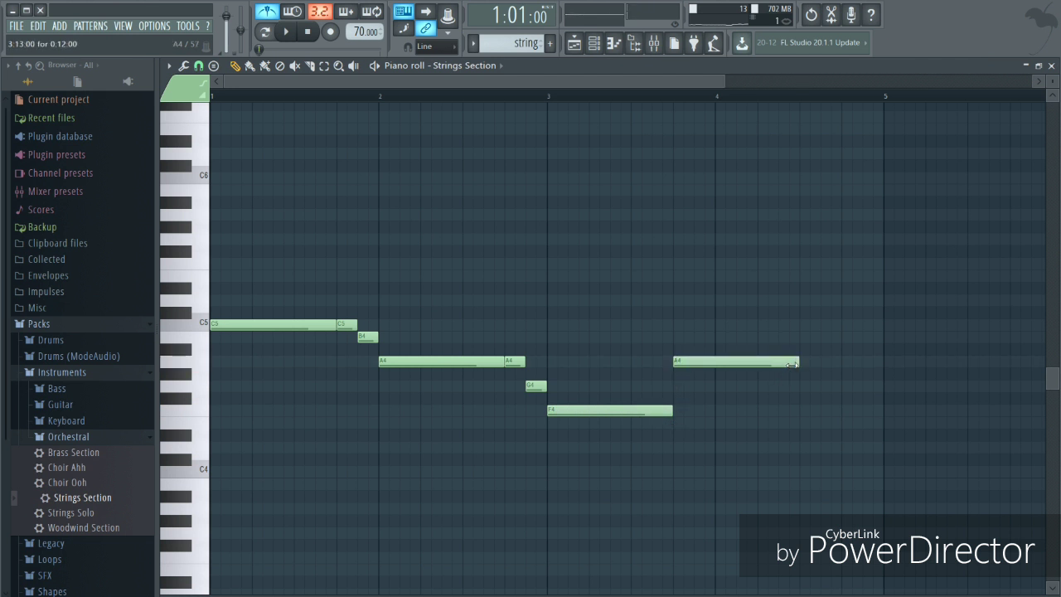
pyautogui.moveTo(796, 365); pyautogui.dragTo(882, 386)
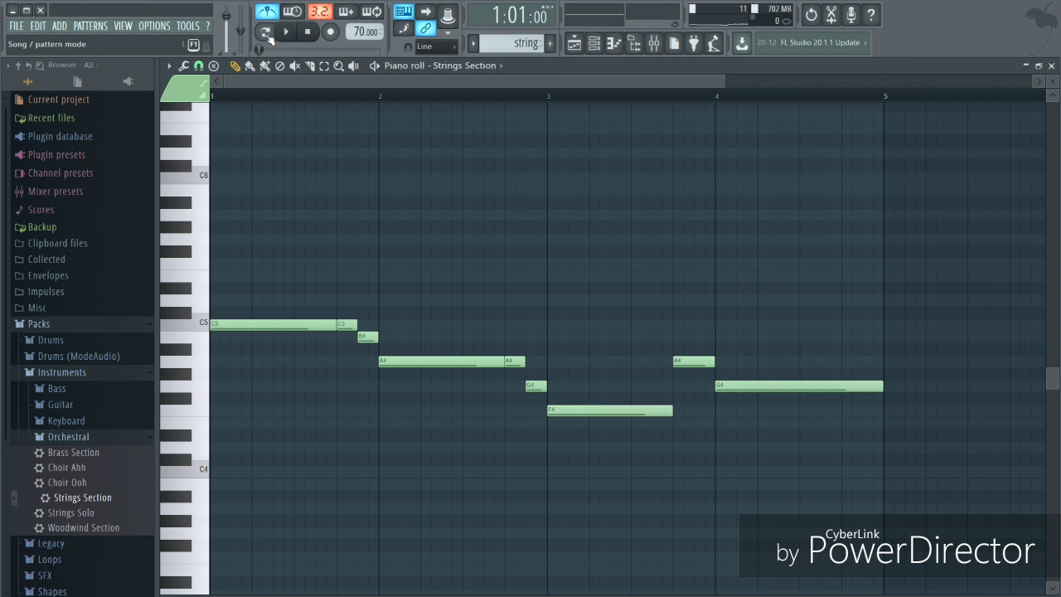
# Switch to pattern mode, play the string pattern through to check how it sounds, and stop
pyautogui.click(265, 33)
pyautogui.press('space')
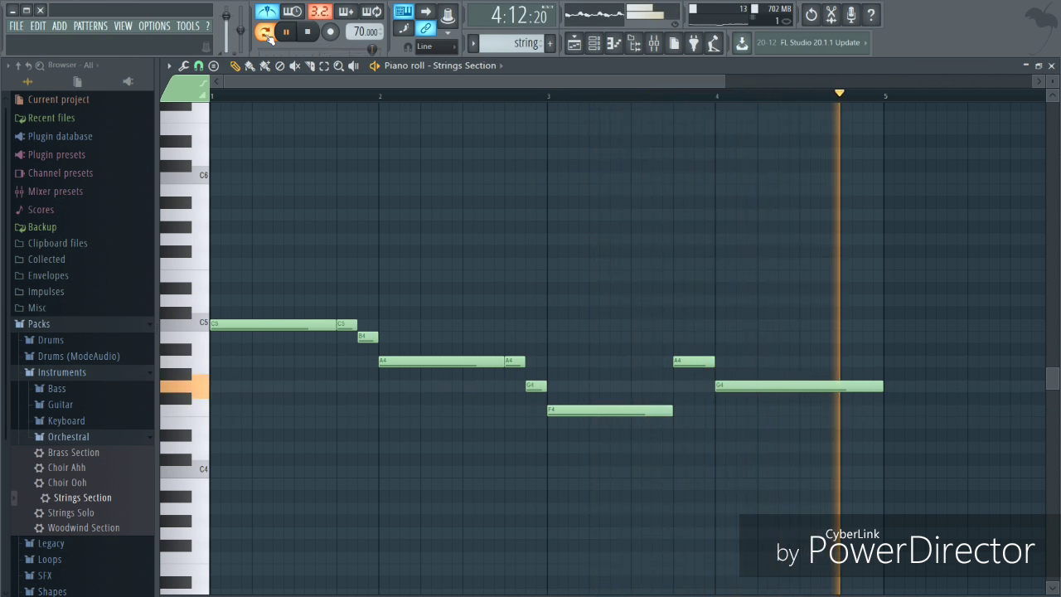
pyautogui.press('space')
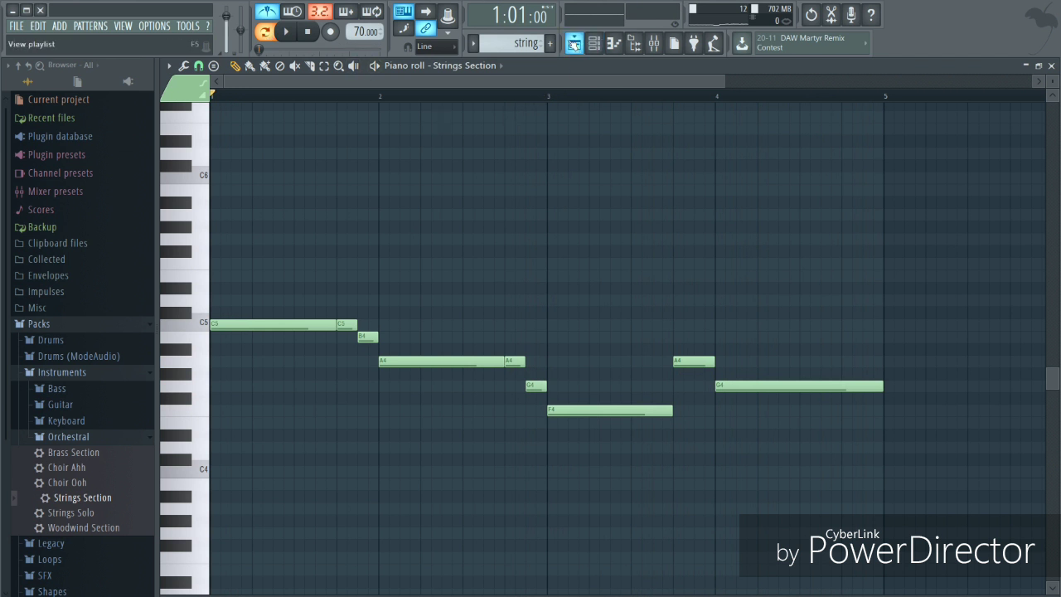
# Place the string pattern at bar 1 of playlist Track 3 and auto-name the track after it
pyautogui.click(574, 43)
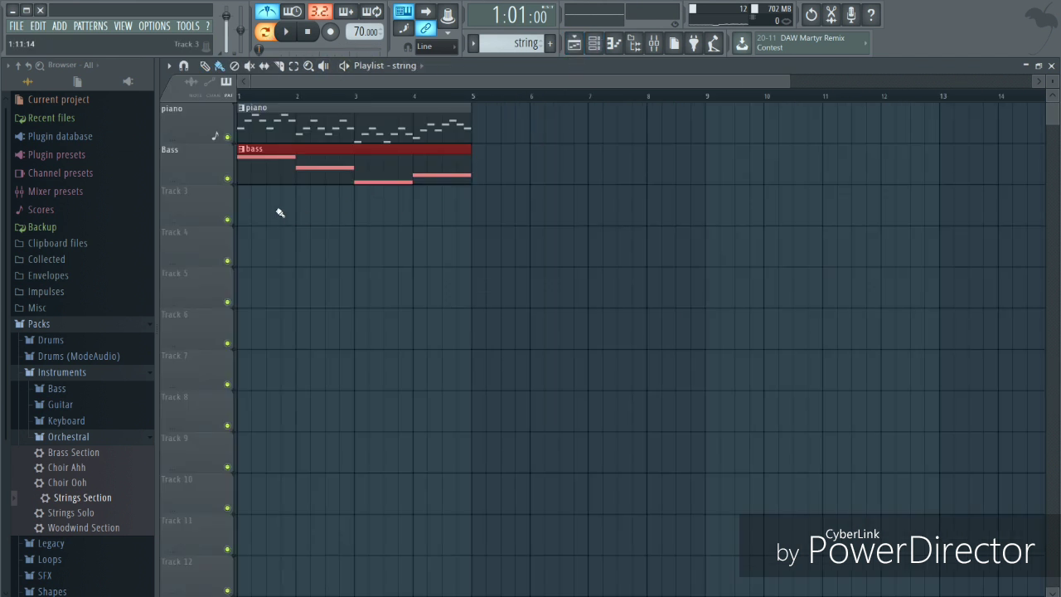
pyautogui.moveTo(271, 210)
pyautogui.mouseDown()
pyautogui.moveTo(328, 206)
pyautogui.moveTo(286, 208)
pyautogui.mouseUp()
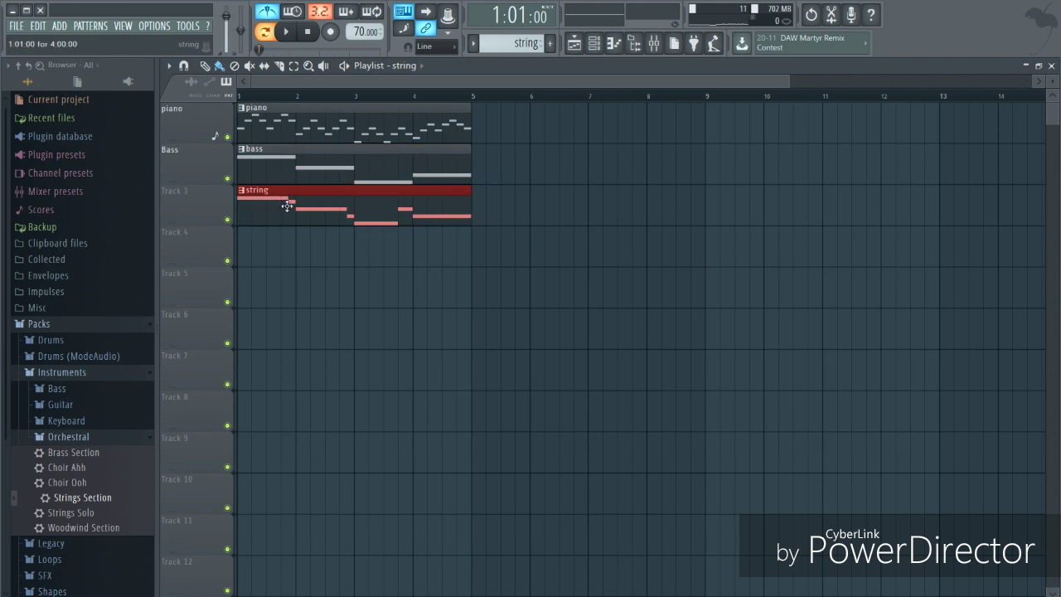
pyautogui.rightClick(183, 204)
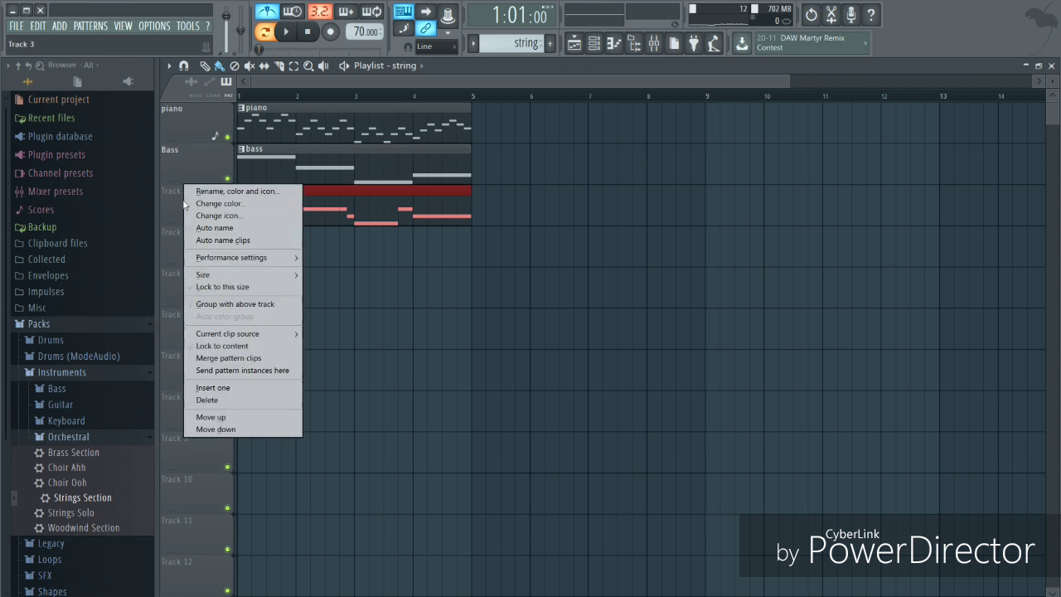
pyautogui.click(232, 227)
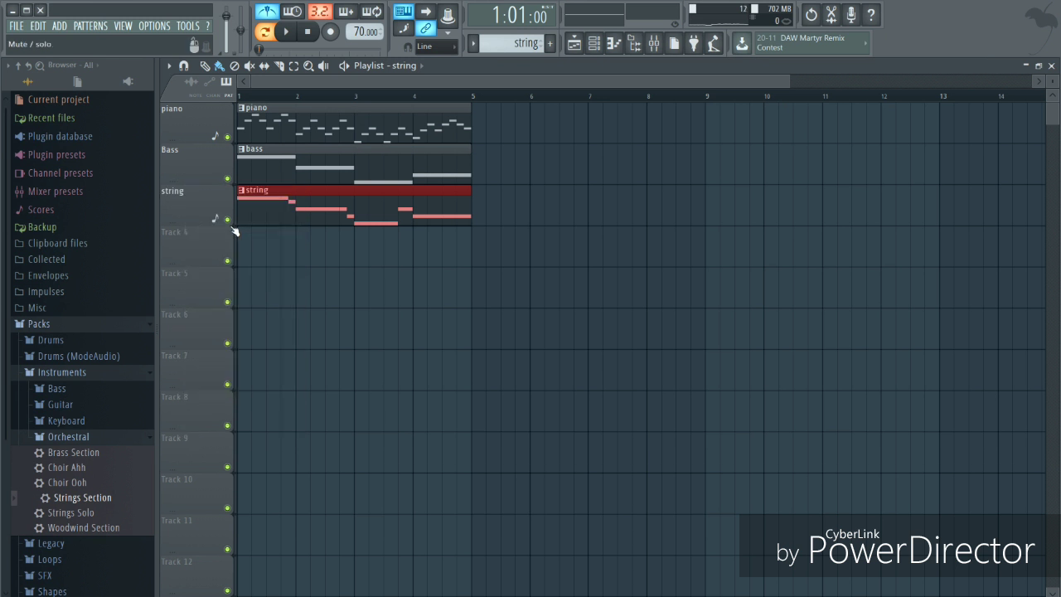
# Switch playback to song mode for the combined piano, bass and string arrangement
pyautogui.click(266, 32)
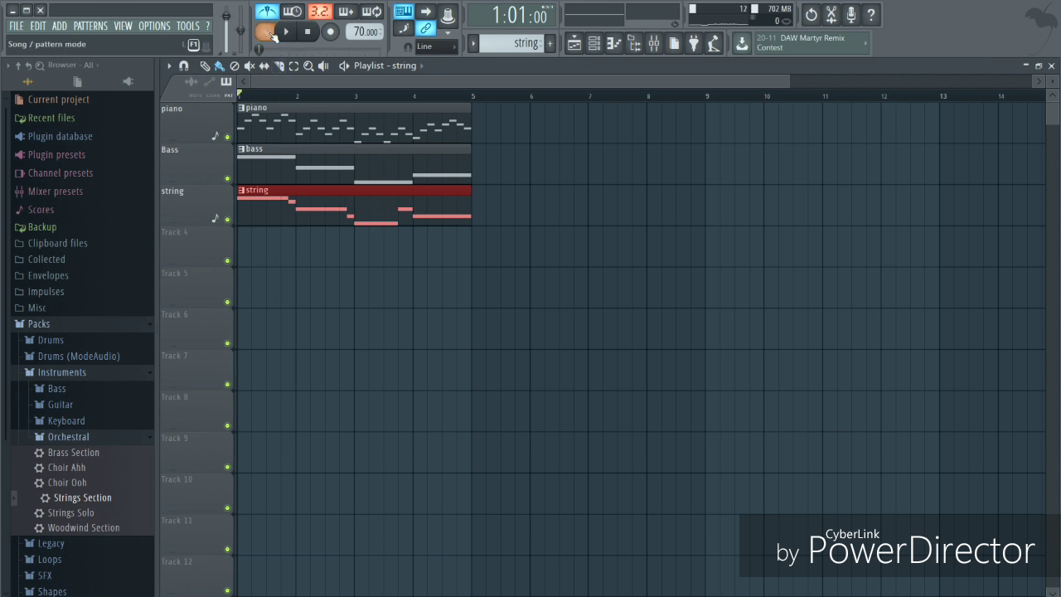